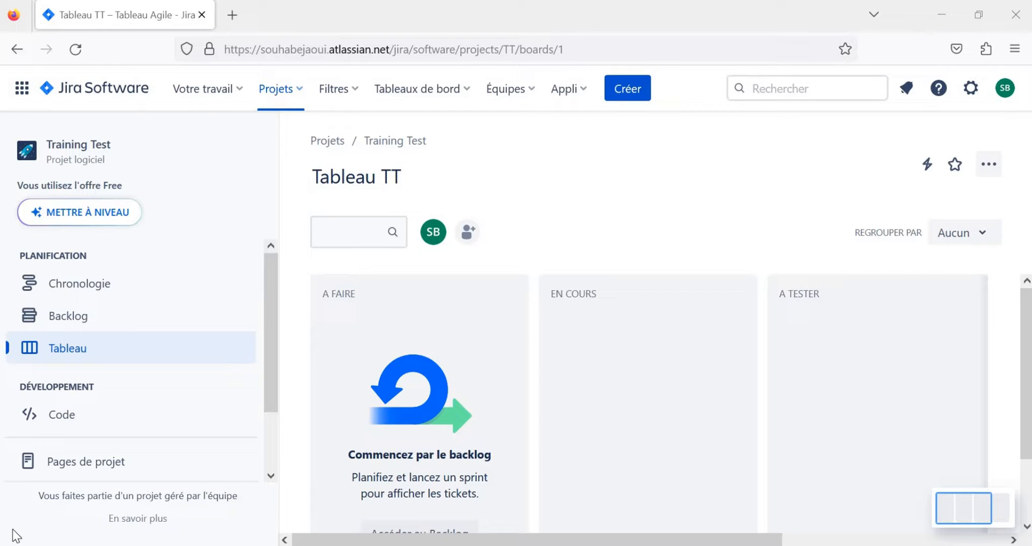
click(631, 89)
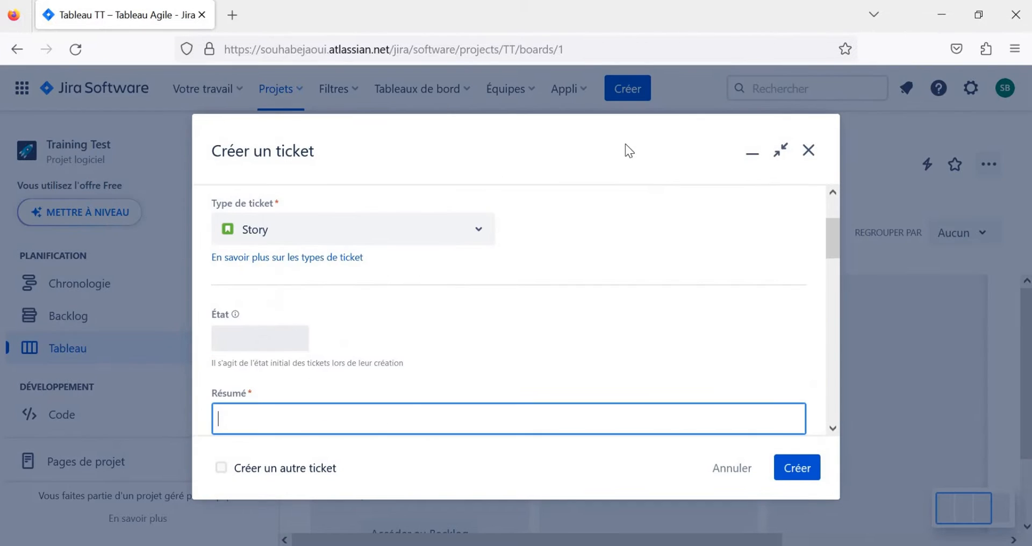
drag(833, 237, 831, 212)
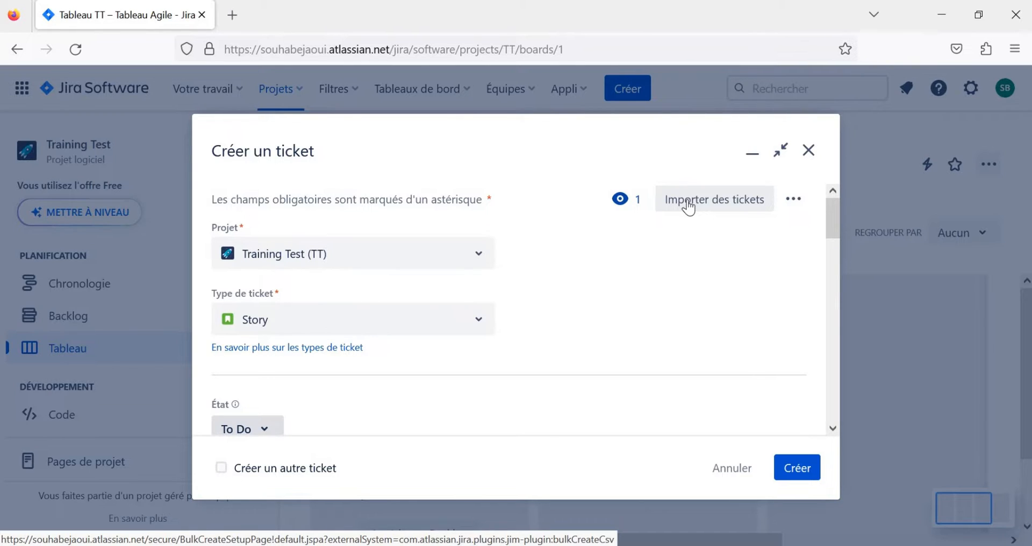
click(809, 152)
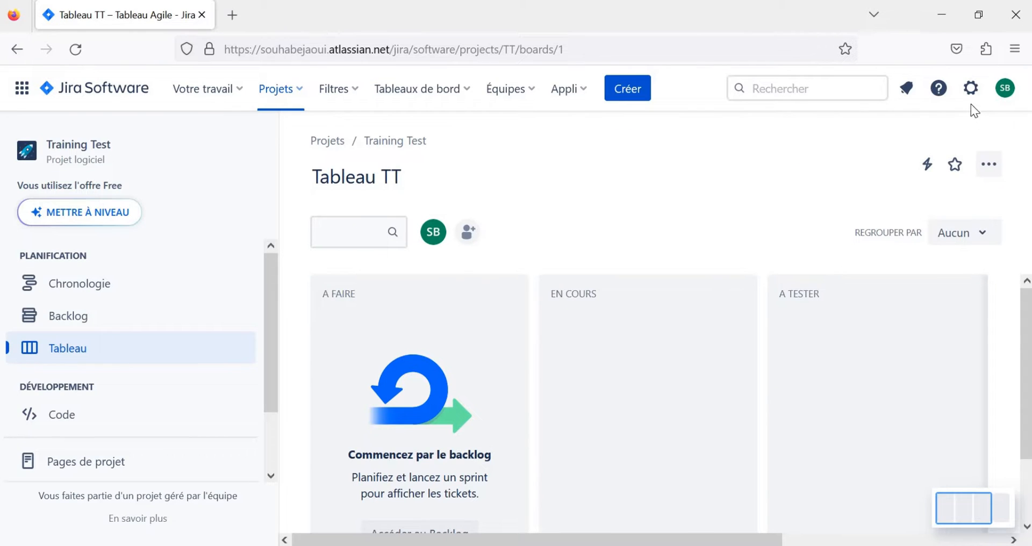
- Open Jira's system settings and start a CSV import from an external system
click(971, 89)
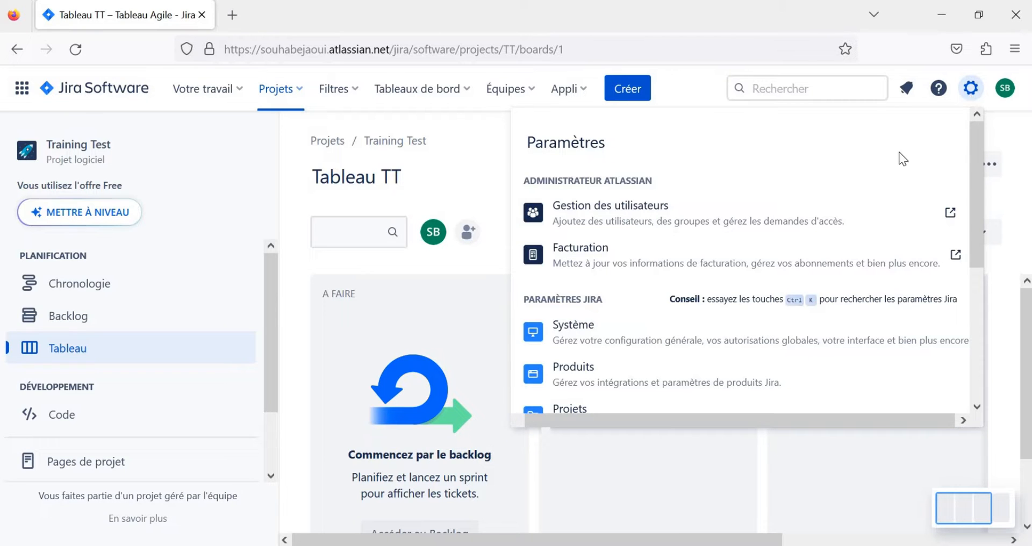
click(618, 329)
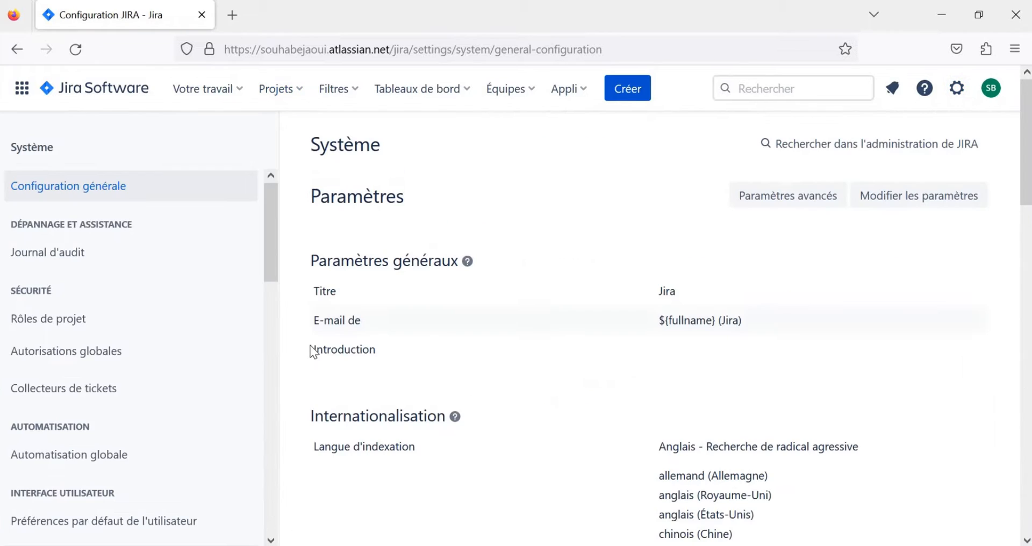
click(267, 323)
scroll(267, 352, down, 1)
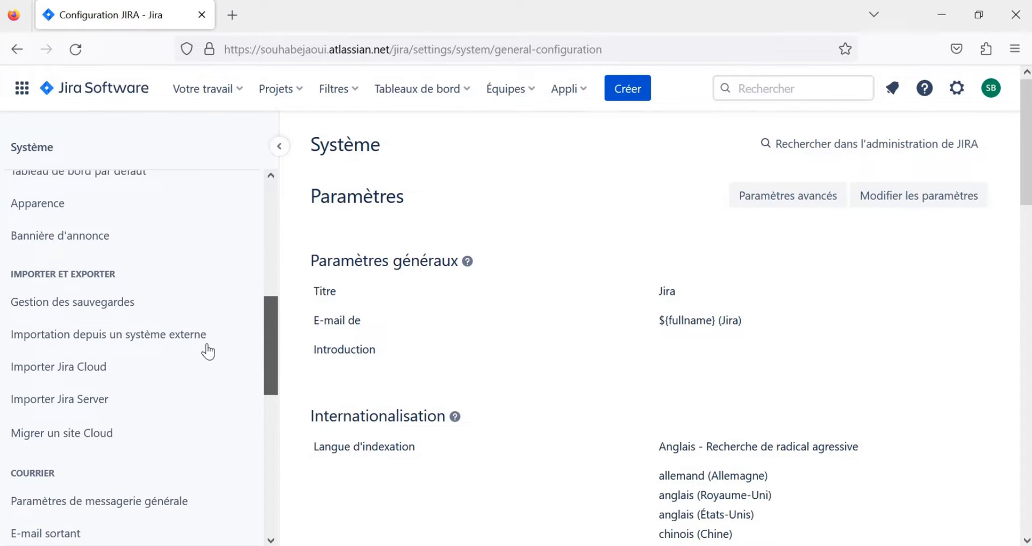
click(114, 340)
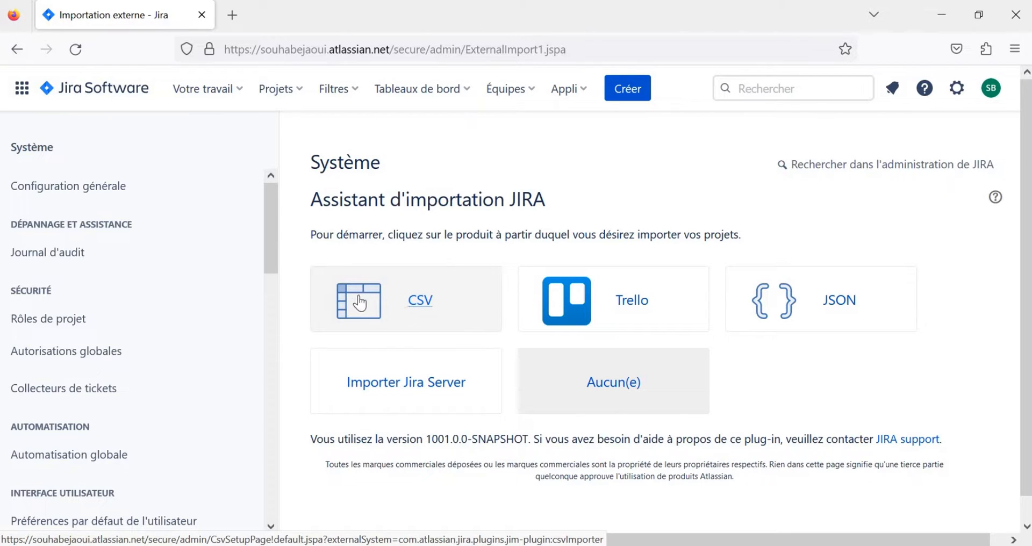
click(404, 304)
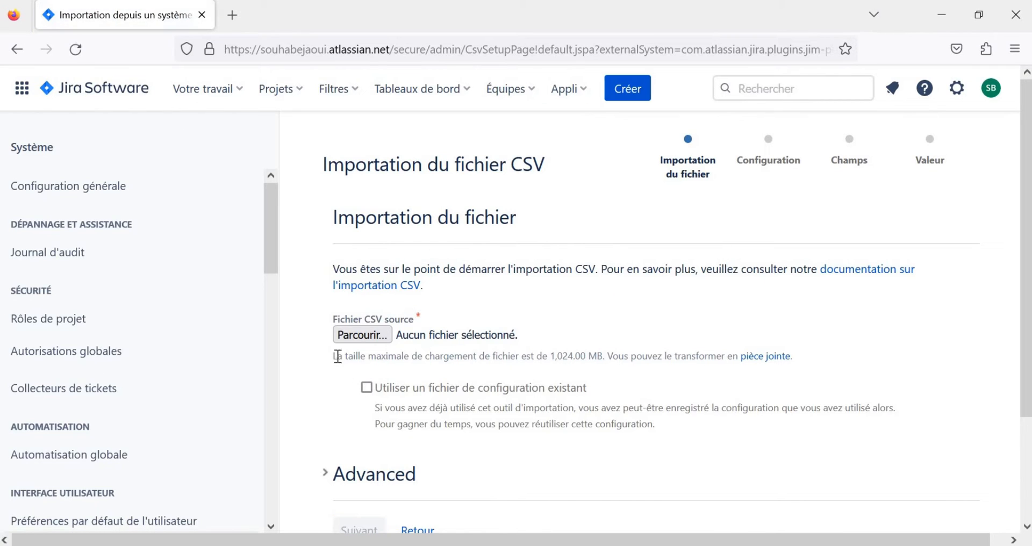
- Choose import_backlog.csv from the Démo folder as the source CSV file
click(357, 337)
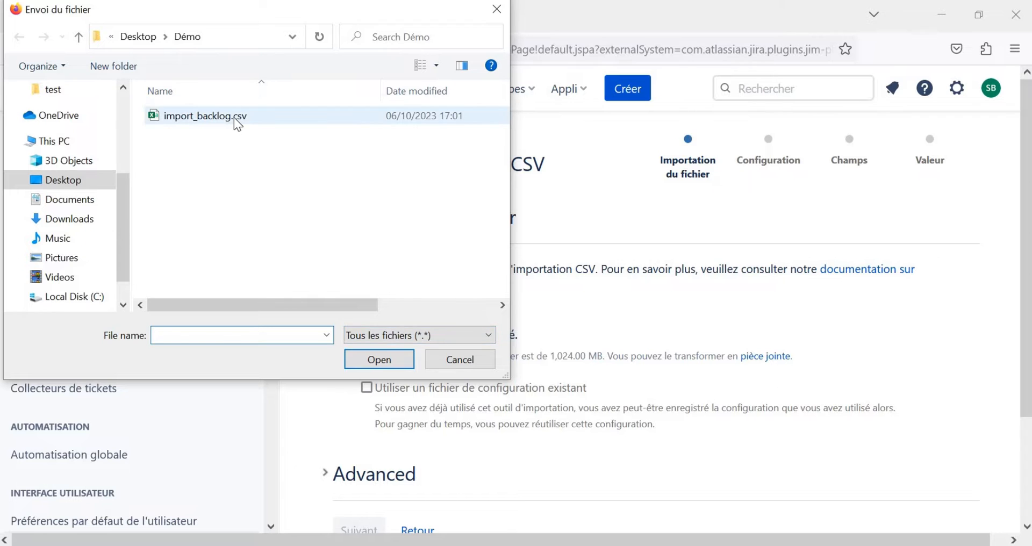
click(234, 117)
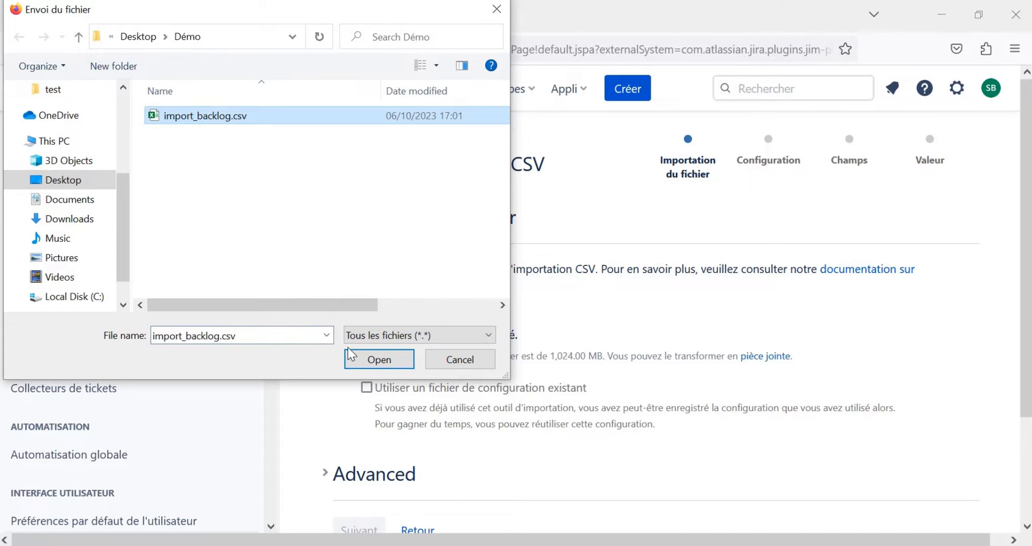
click(379, 366)
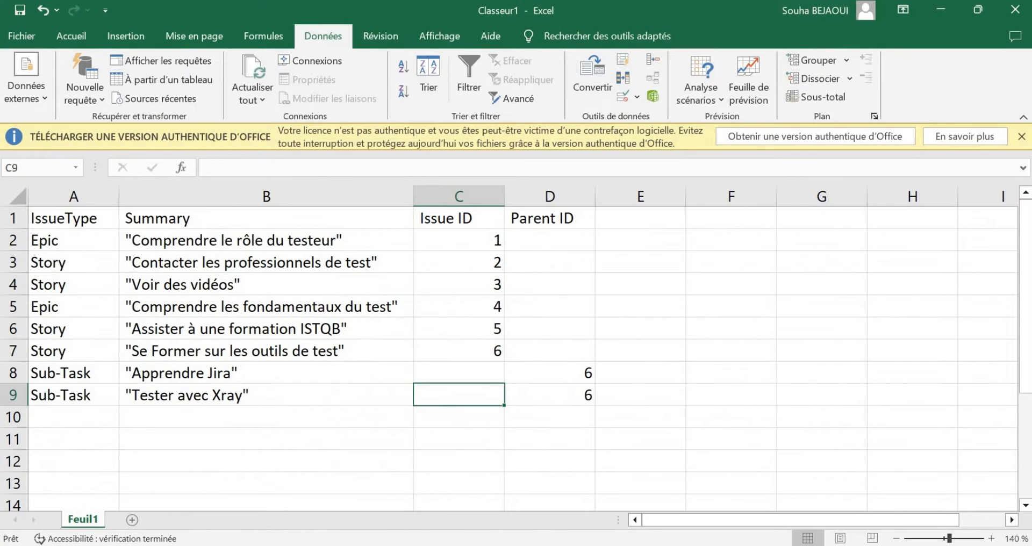
- Switch to the backlog sheet in Excel and examine its four column headers and the first ticket summaries
click(86, 218)
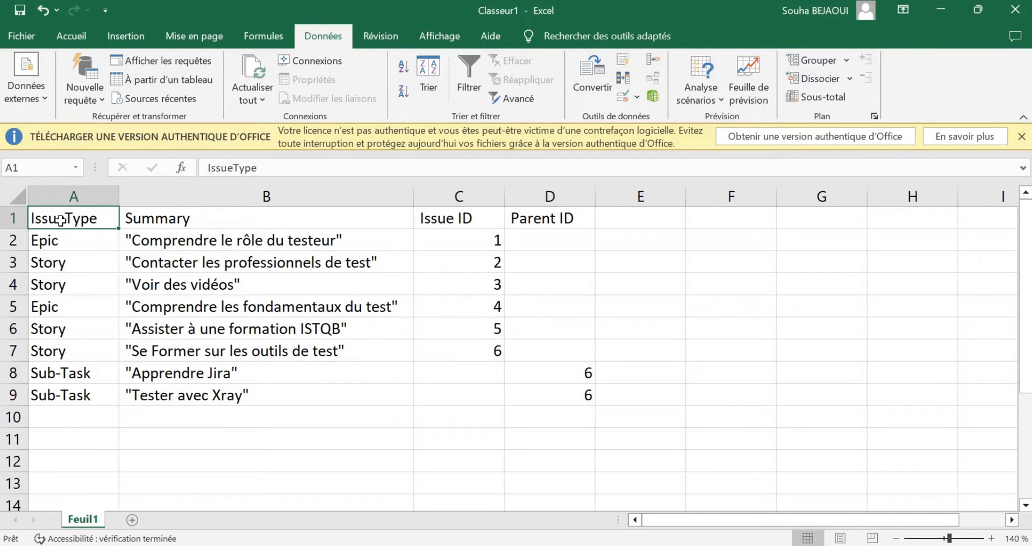
click(167, 223)
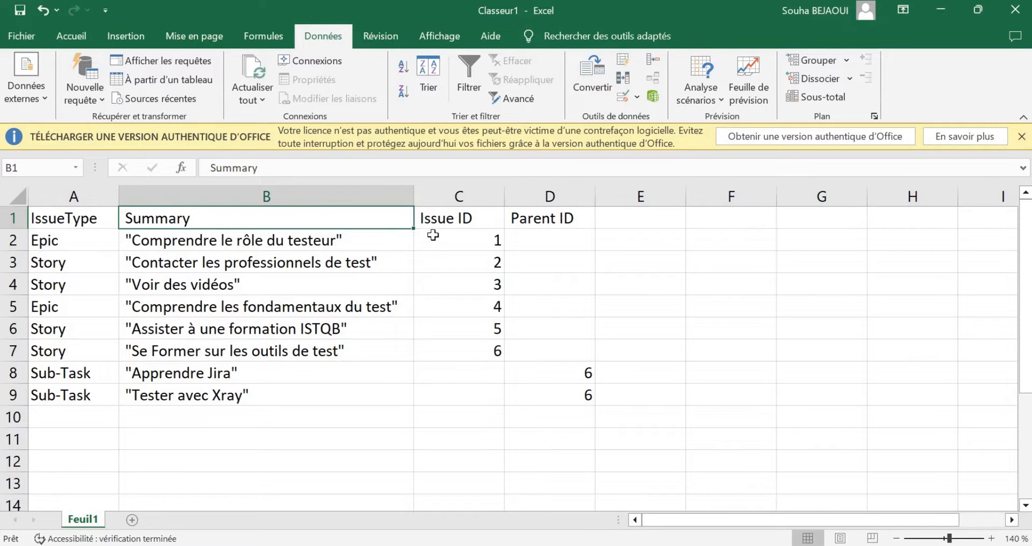
click(463, 220)
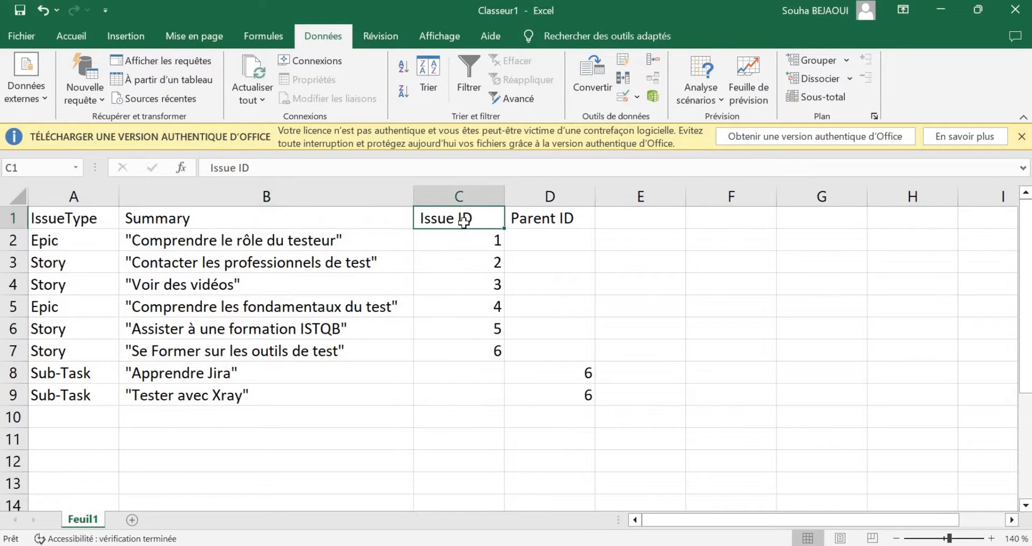
click(563, 219)
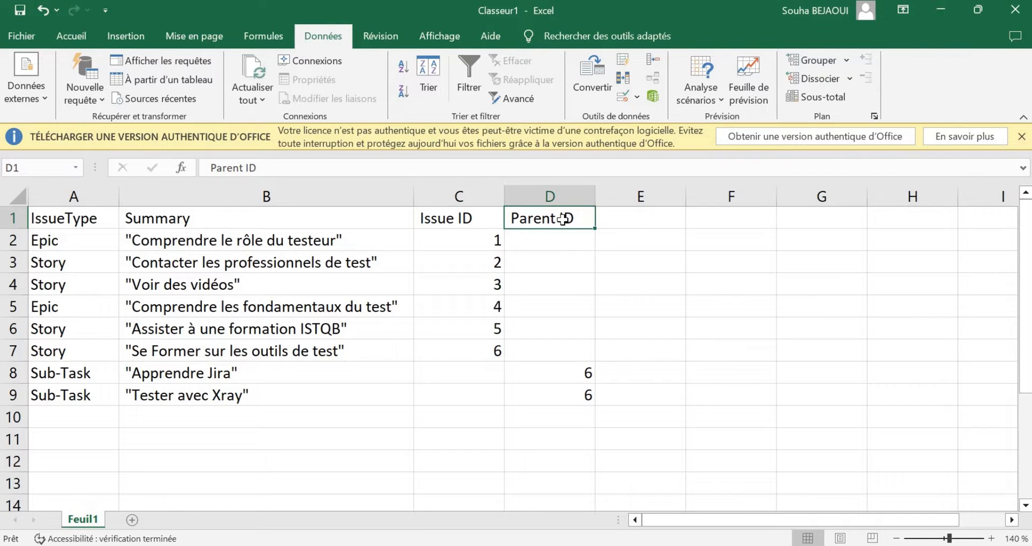
click(302, 243)
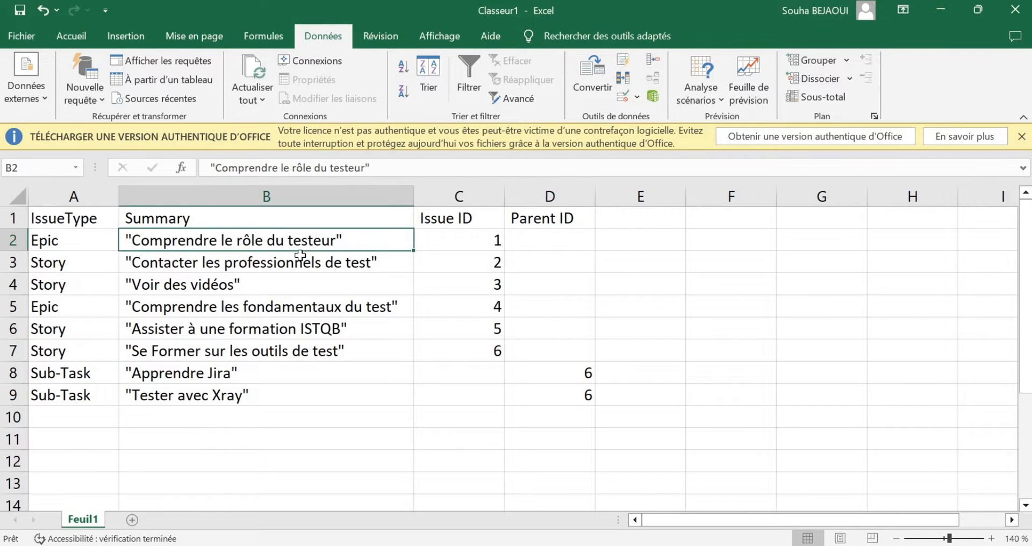
click(300, 265)
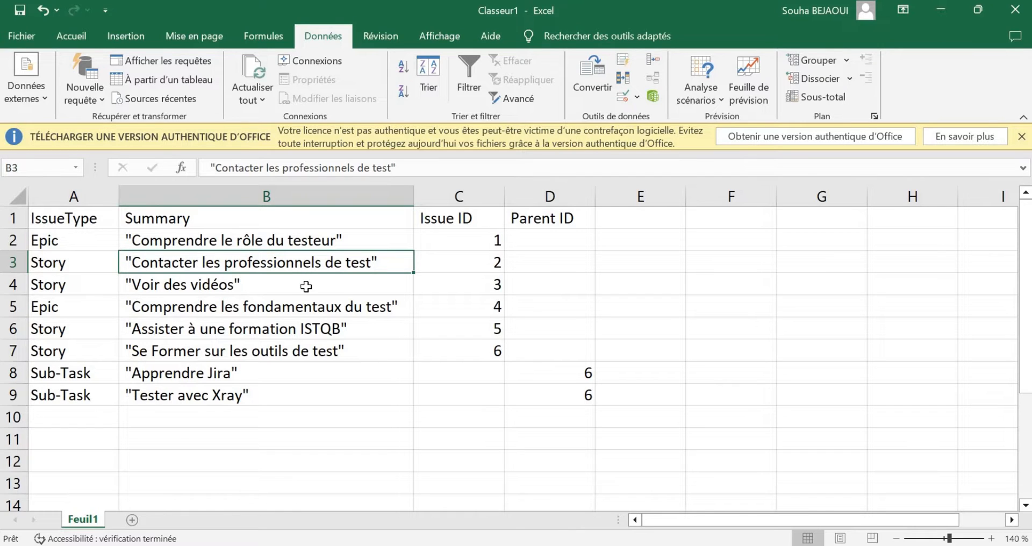
click(314, 287)
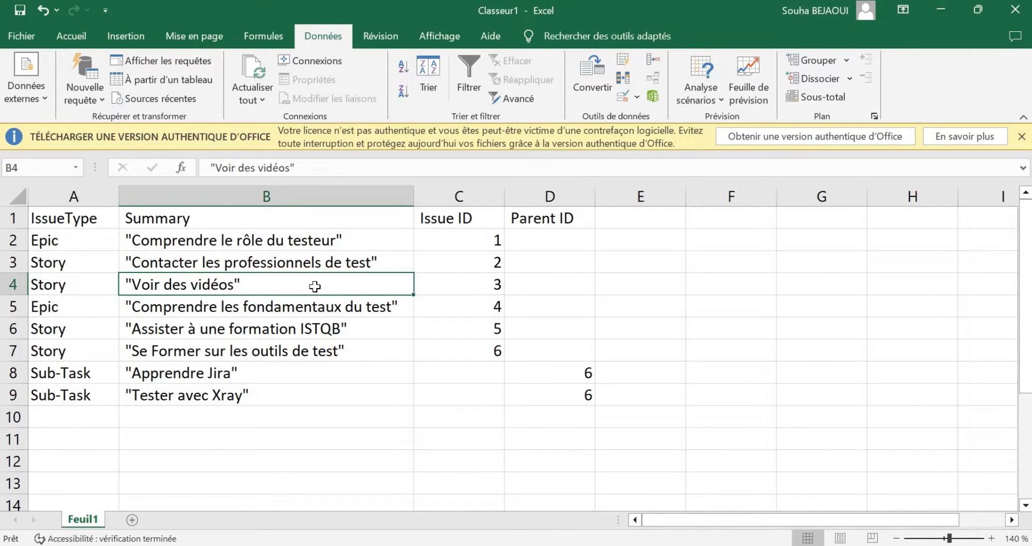
- Examine how the Issue ID and Parent ID columns are filled in for the epics, stories and sub-tasks
click(455, 218)
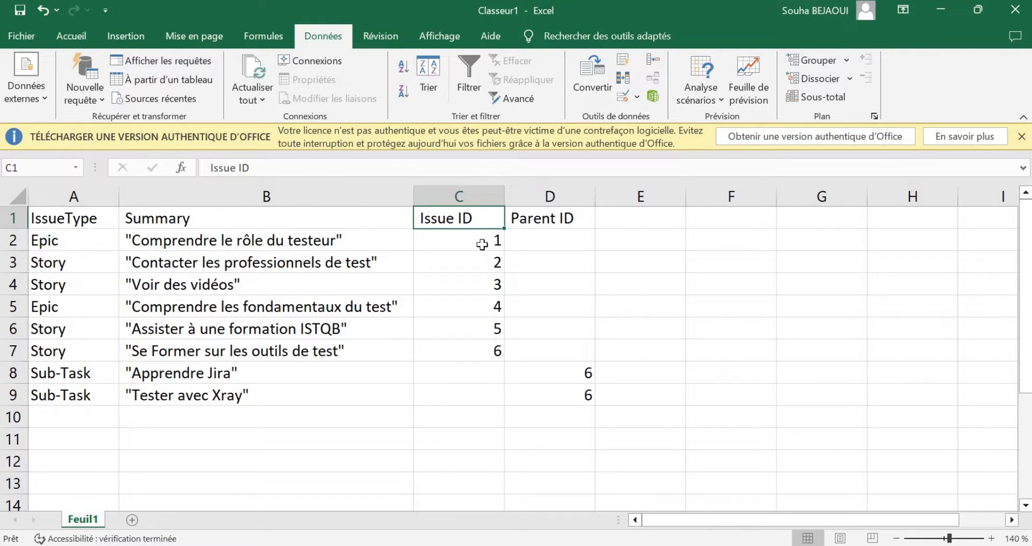
click(482, 244)
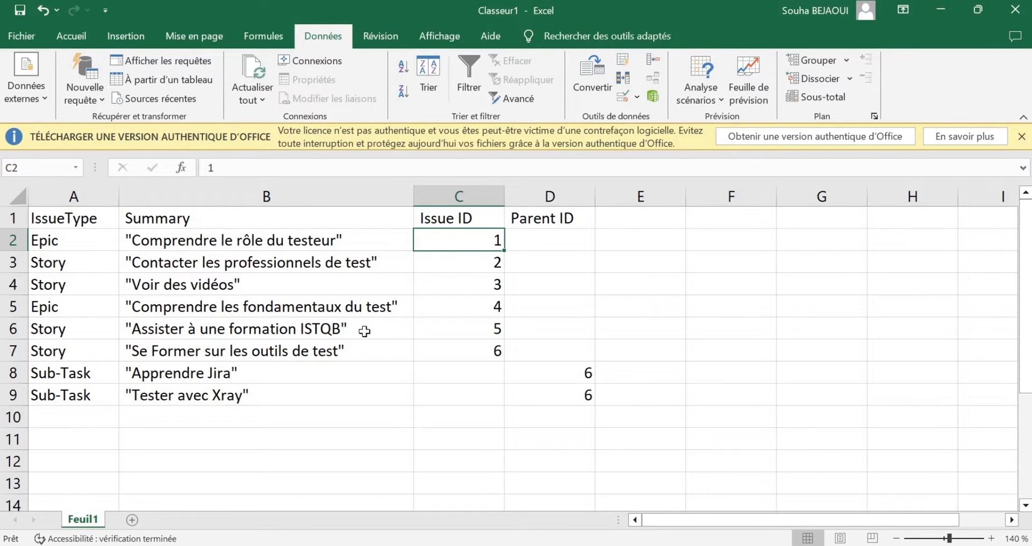
click(302, 352)
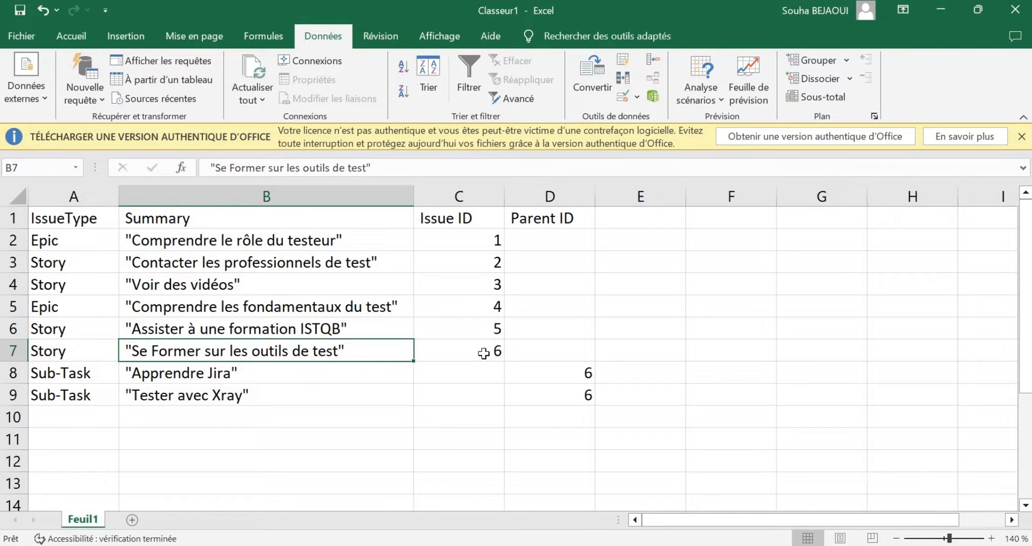
click(483, 353)
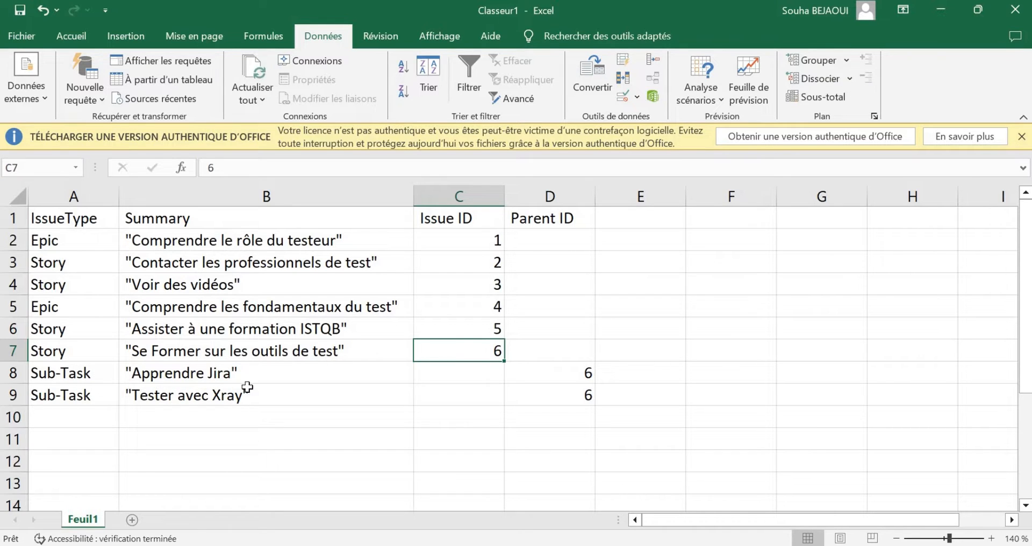
click(232, 400)
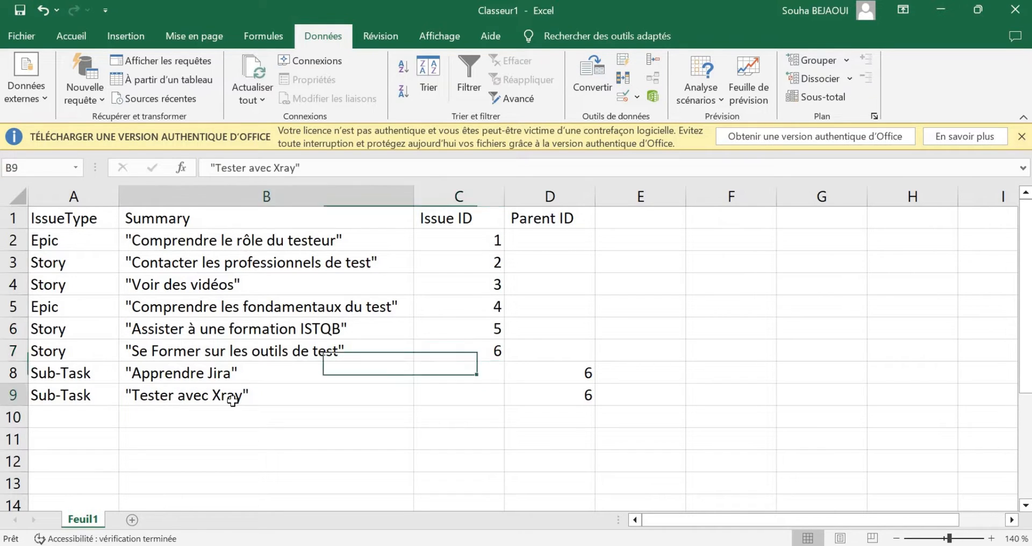
click(441, 375)
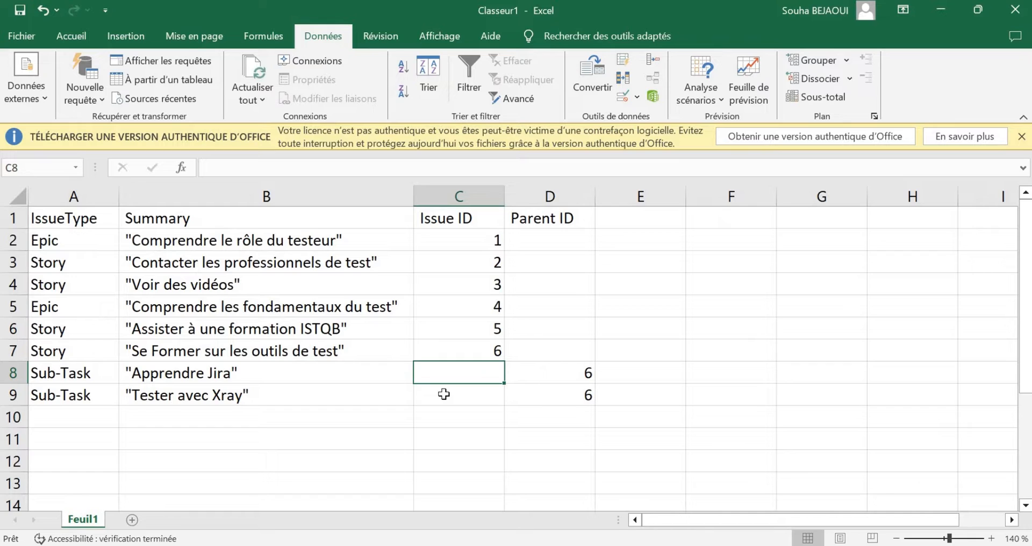
click(480, 391)
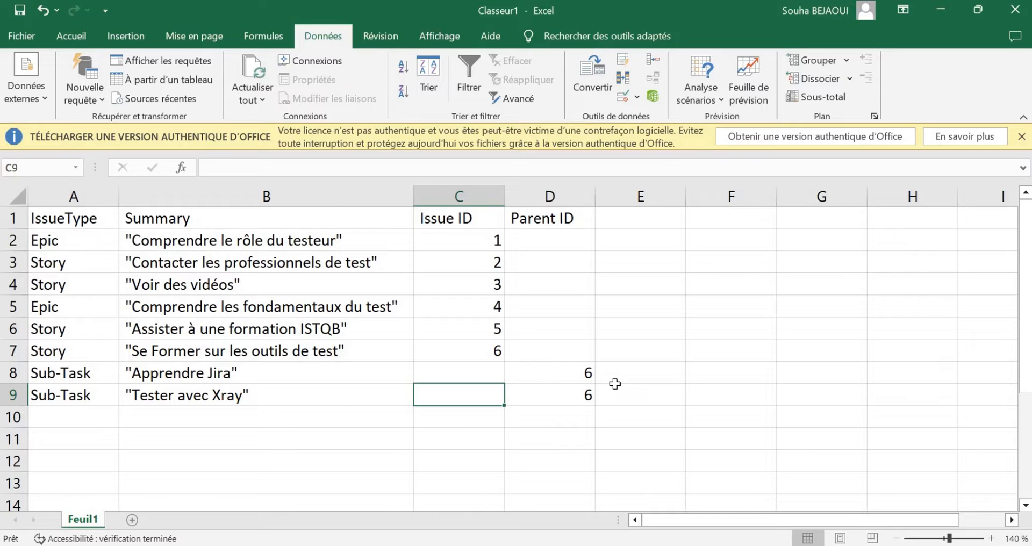
click(563, 372)
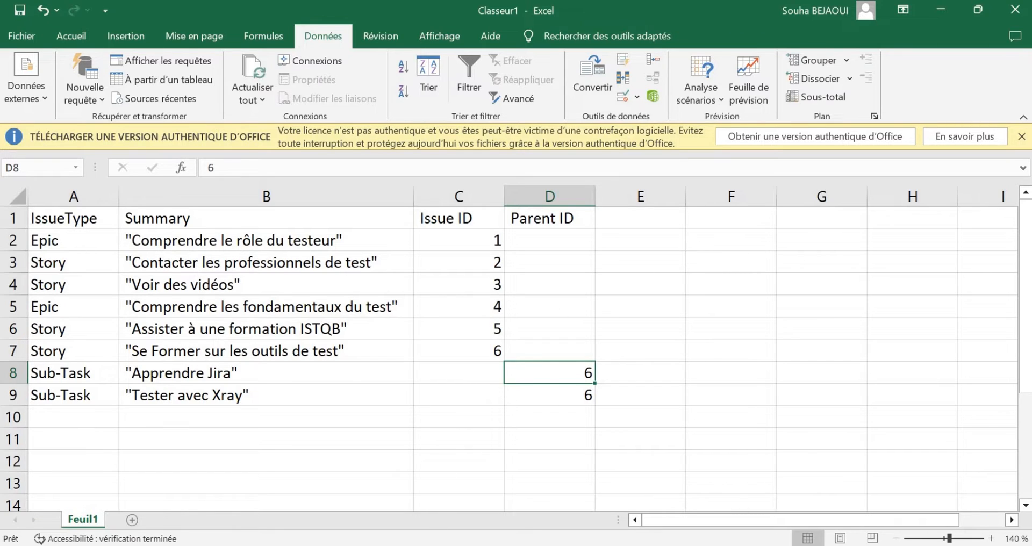
- Switch back to the Jira import in Firefox and proceed to project configuration, keeping UTF-8 encoding and the comma delimiter
key(alt+Tab)
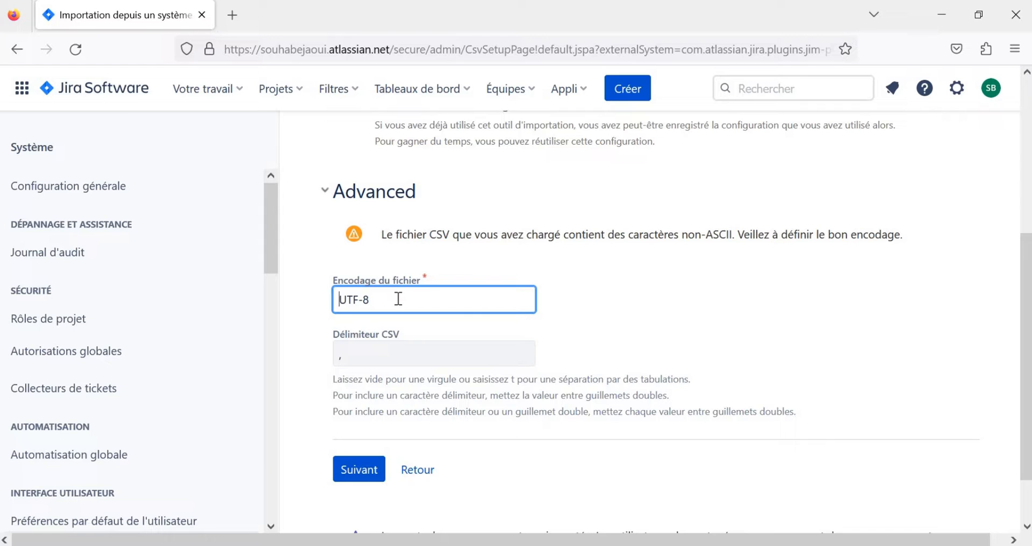
click(350, 475)
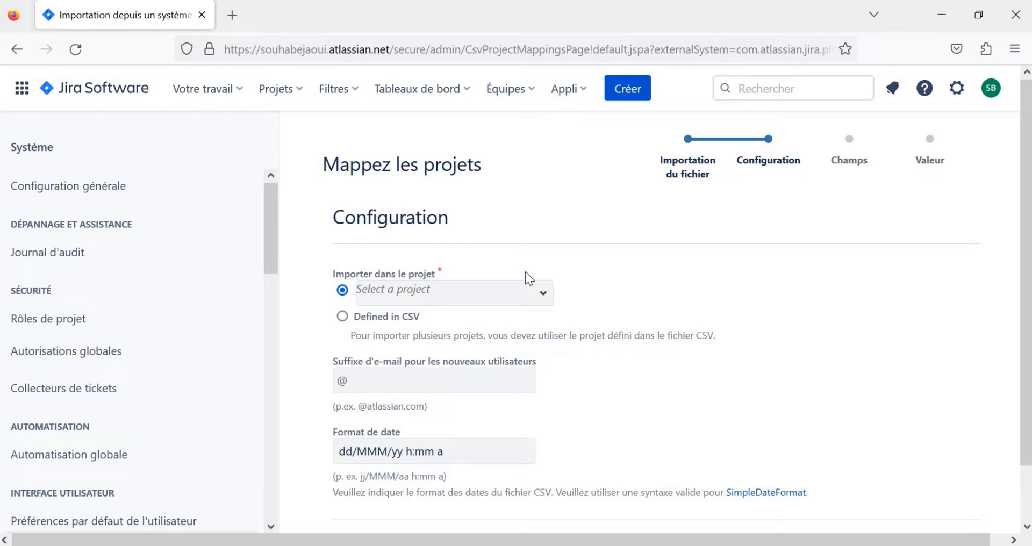
click(544, 297)
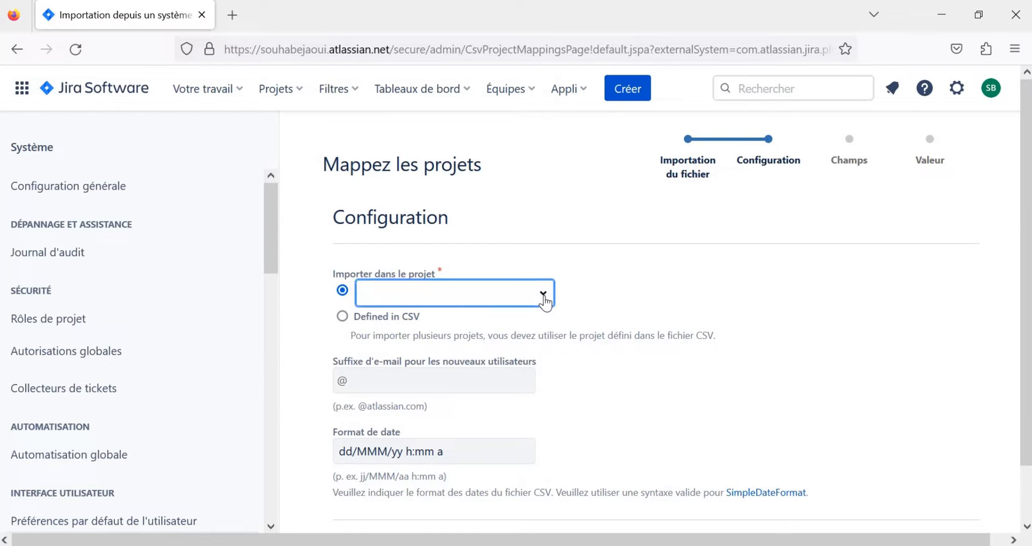
click(544, 295)
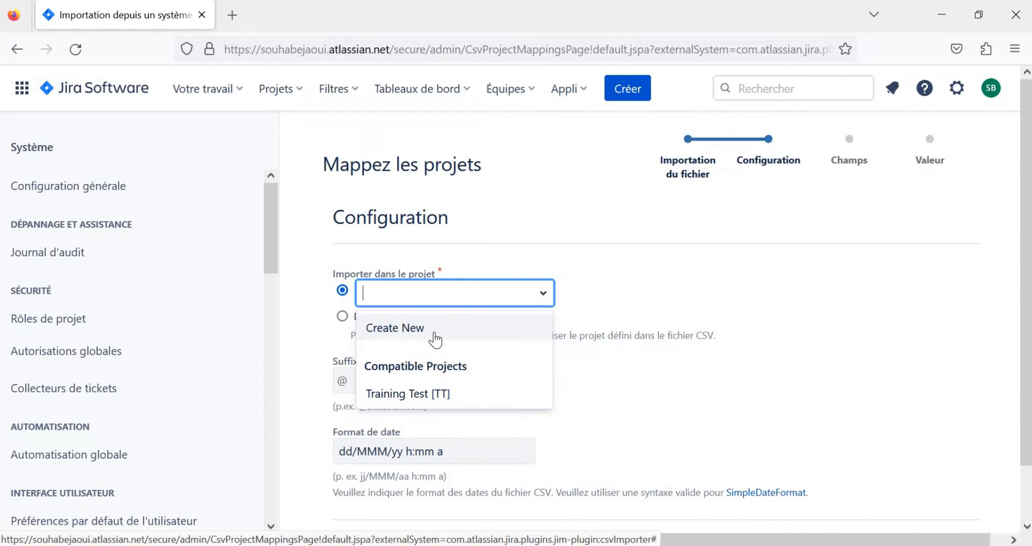
click(614, 263)
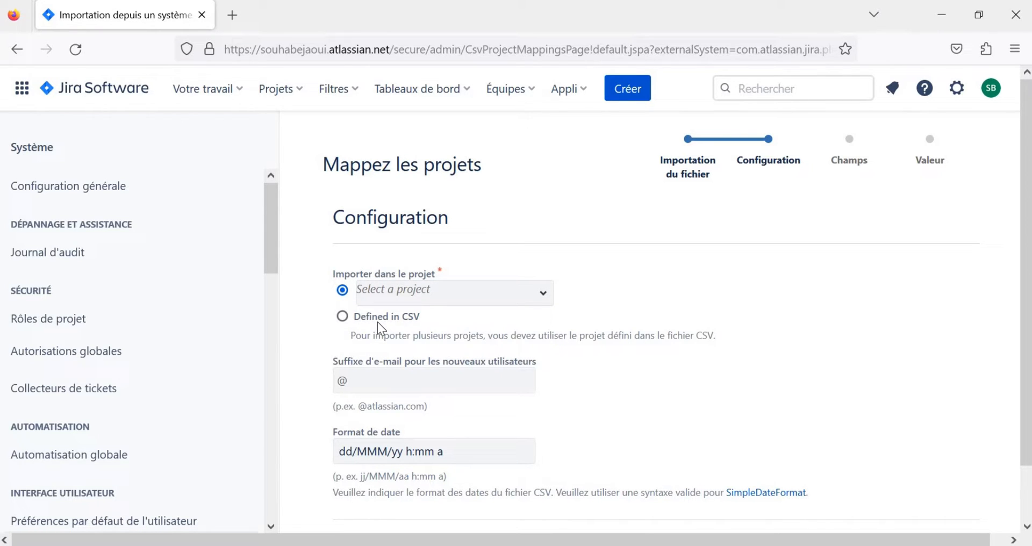
- Set Training Test [TT] as the project to import into and proceed to the field mapping, keeping the default date format
click(542, 294)
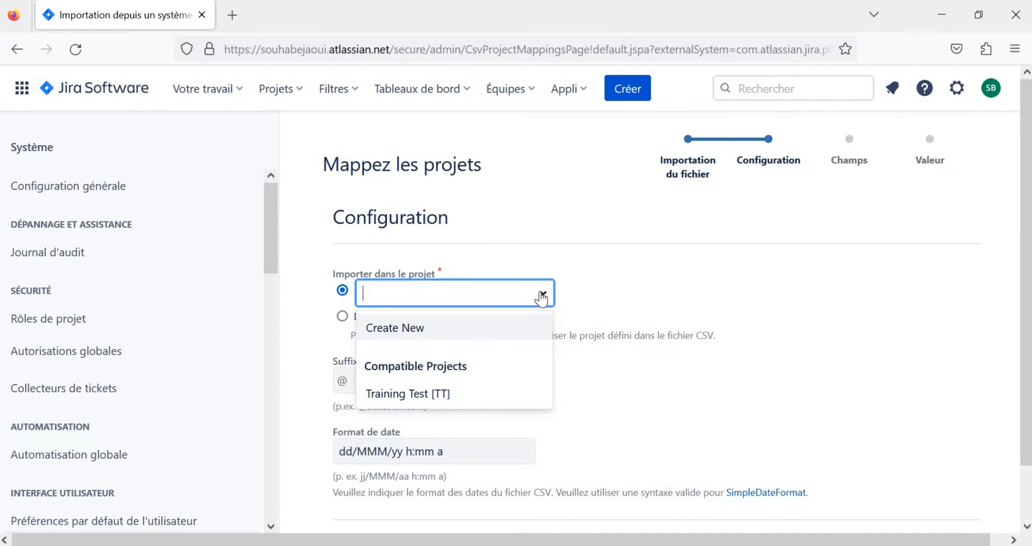
click(415, 394)
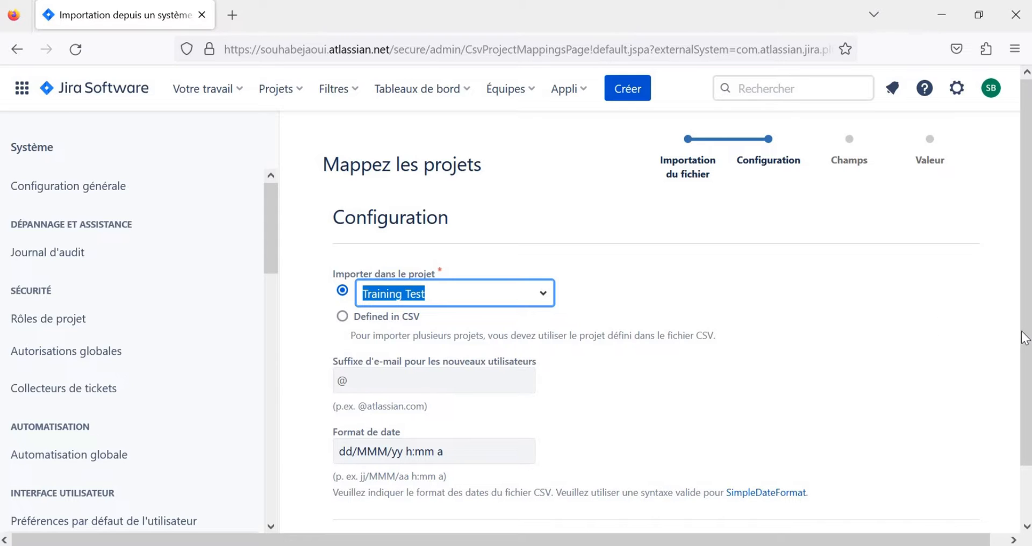
scroll(1021, 382, down, 2)
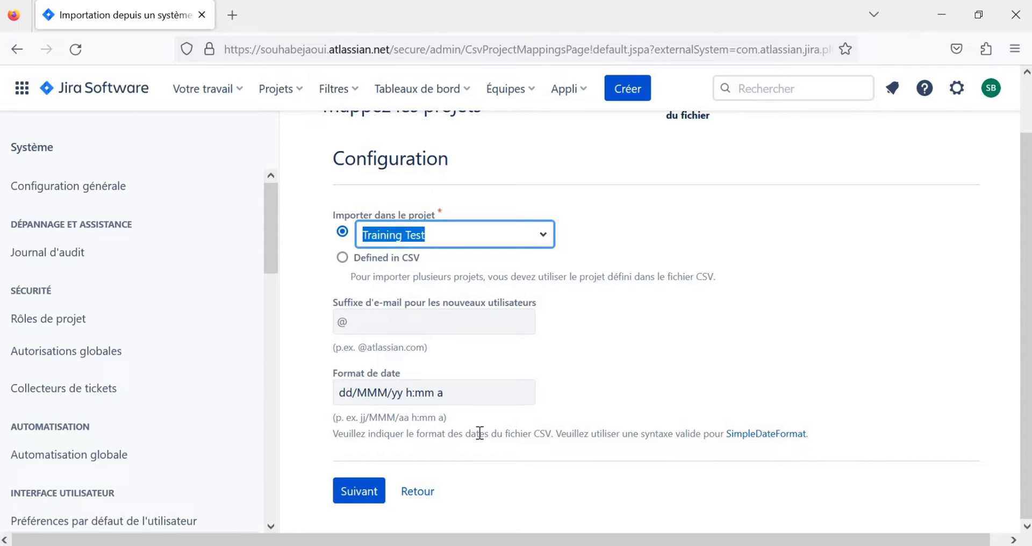
click(352, 501)
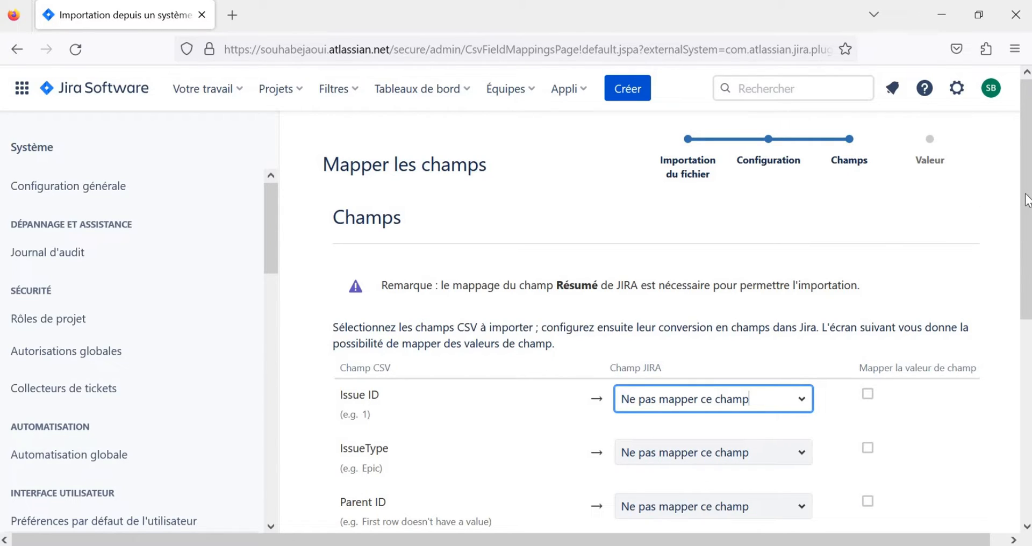
- Map the CSV column Issue ID to the Jira field ID de ticket
scroll(1025, 202, down, 2)
drag(1026, 237, 1025, 248)
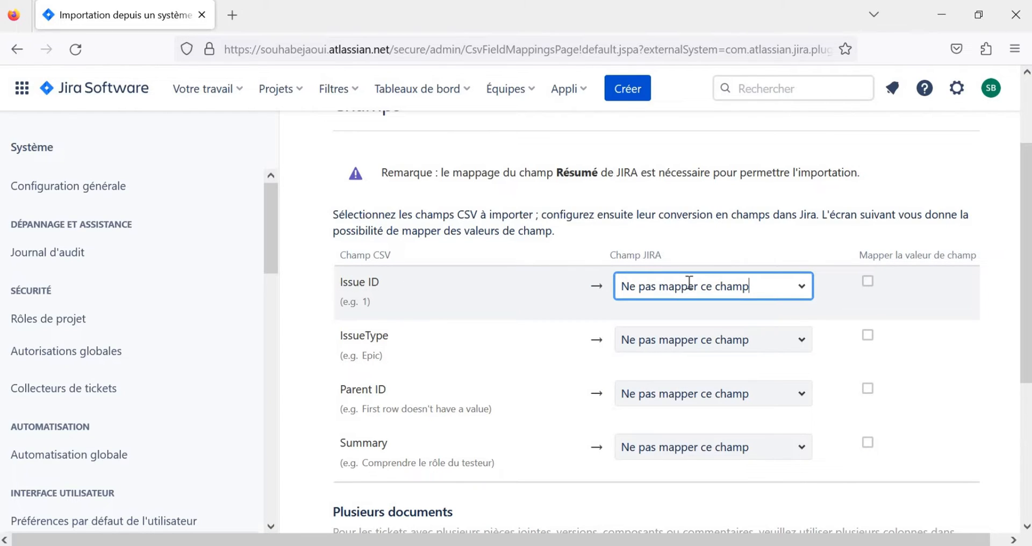
click(802, 286)
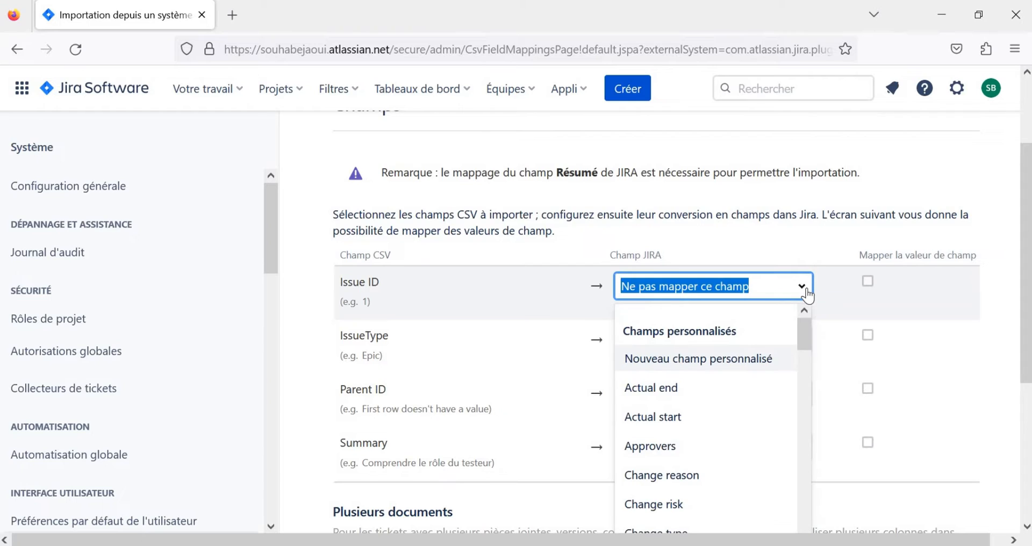
text(id)
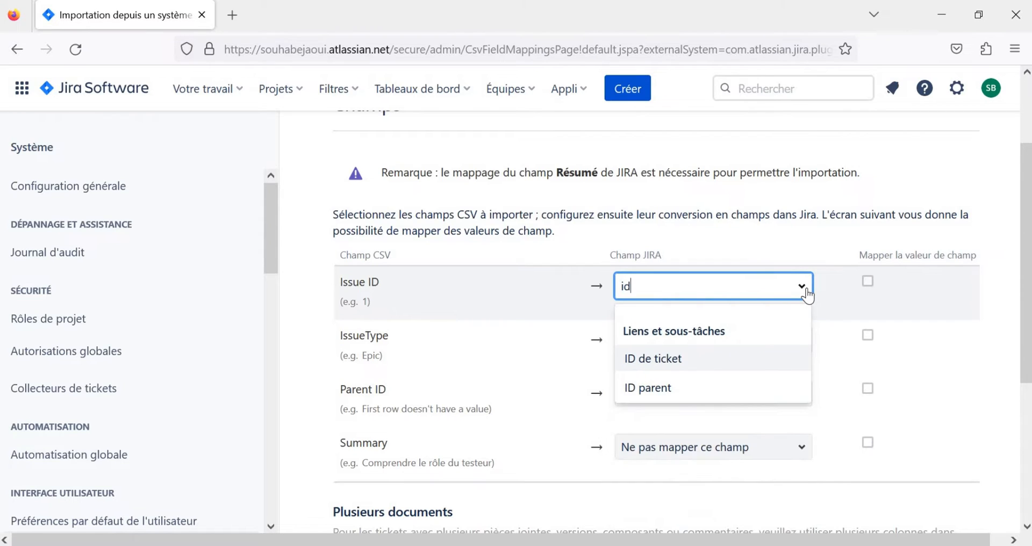
click(647, 356)
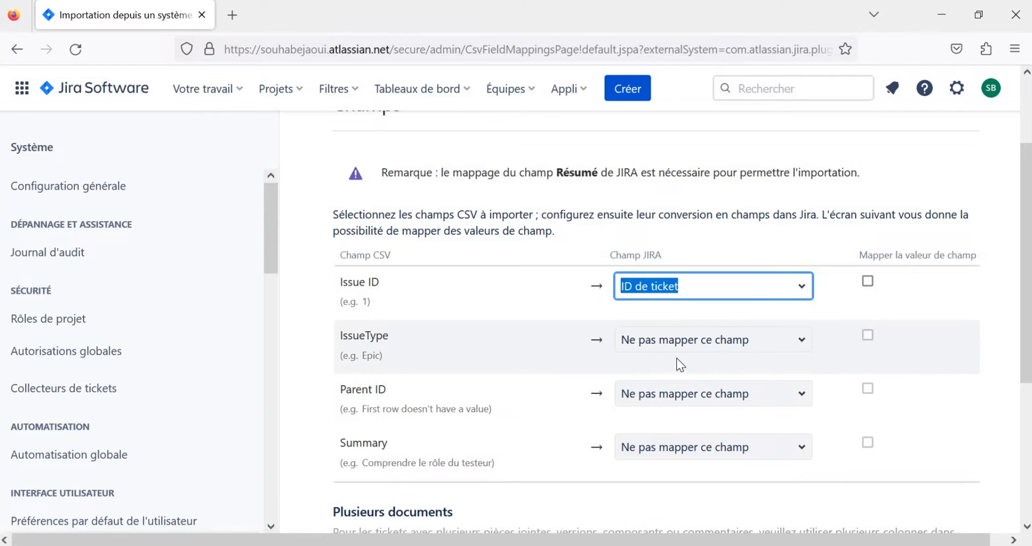
- Map the CSV column IssueType to the Jira ticket field Type de ticket
click(719, 341)
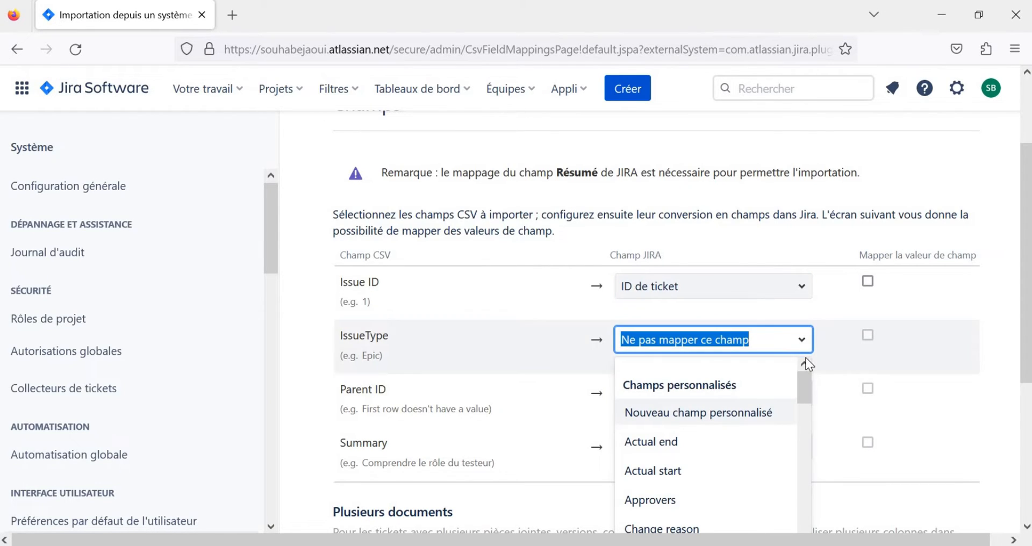
text(tyu)
key(BackSpace)
key(BackSpace)
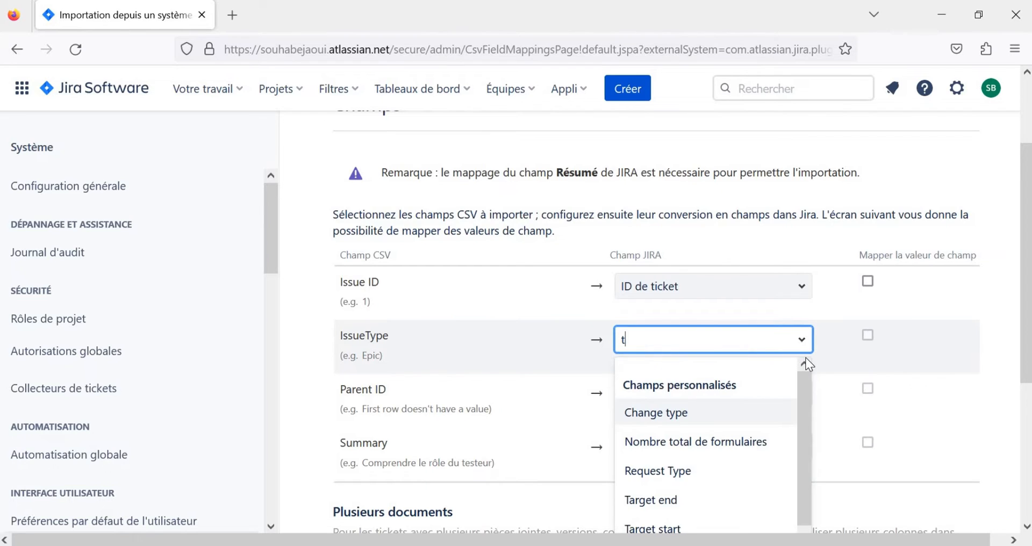
text(y)
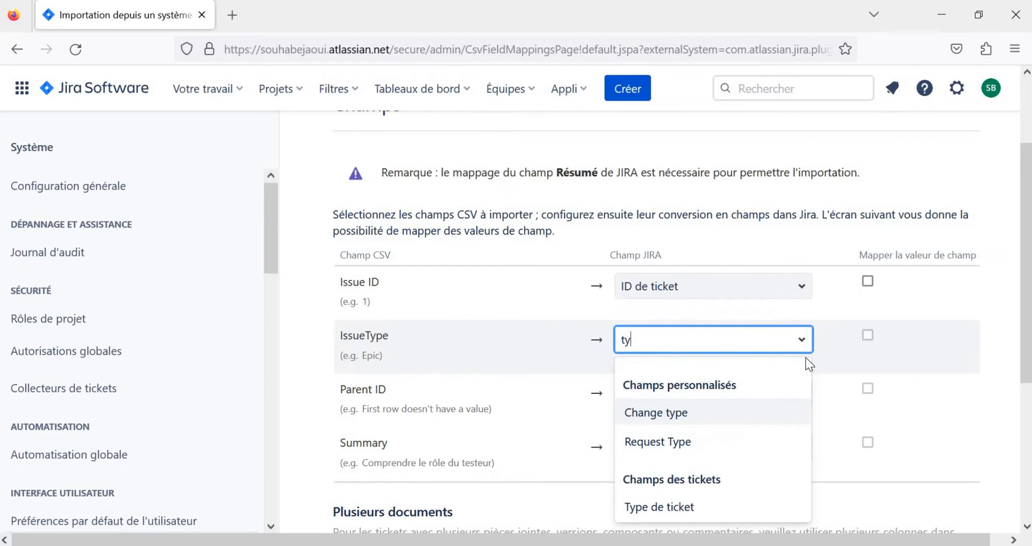
click(672, 508)
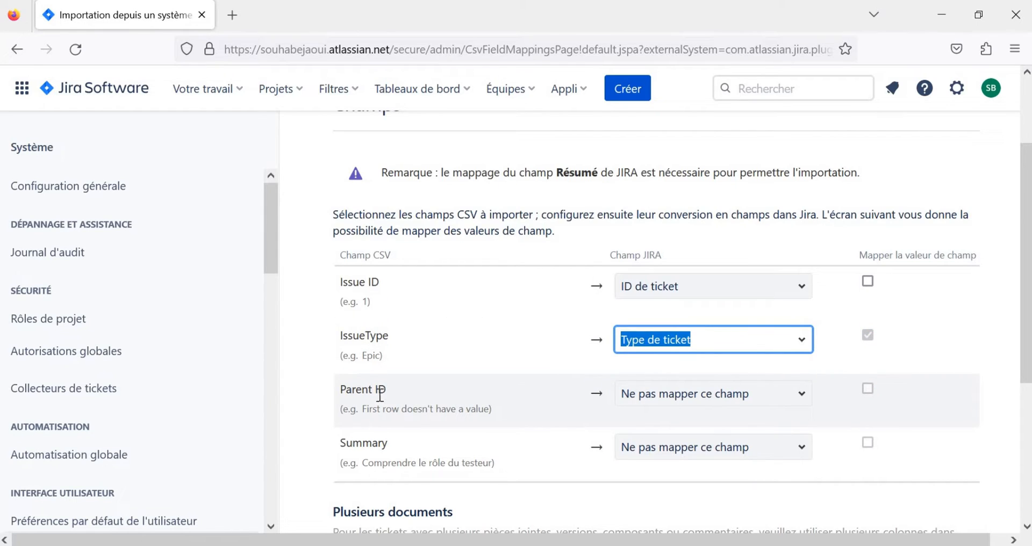
- Map the CSV column Parent ID to ID parent, from the links and sub-tasks fields
click(737, 394)
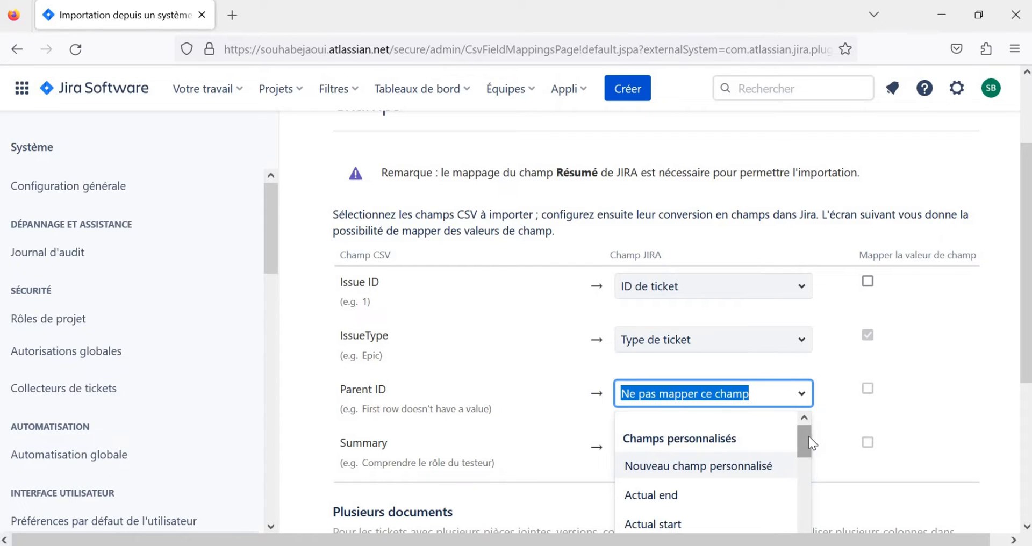
text(par)
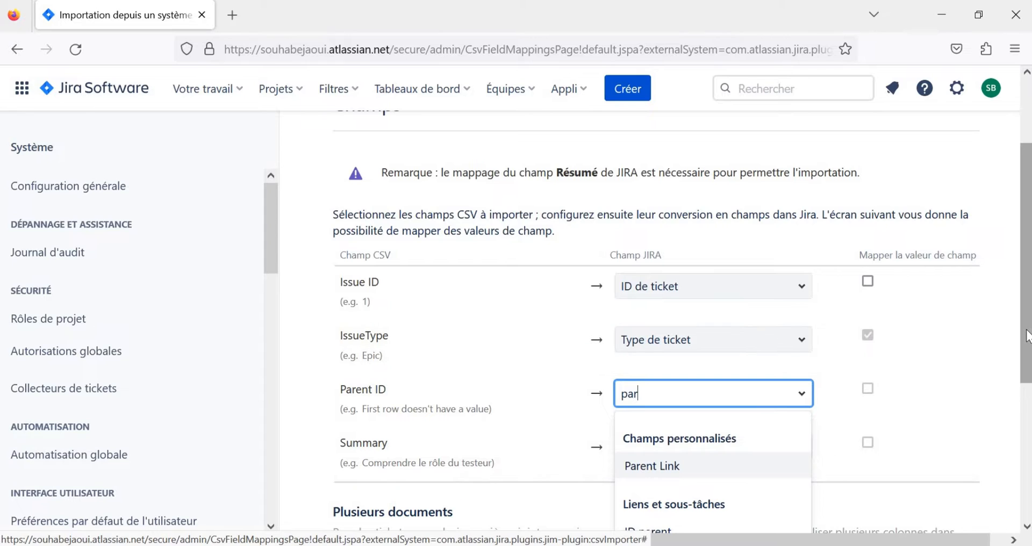
scroll(1025, 339, down, 2)
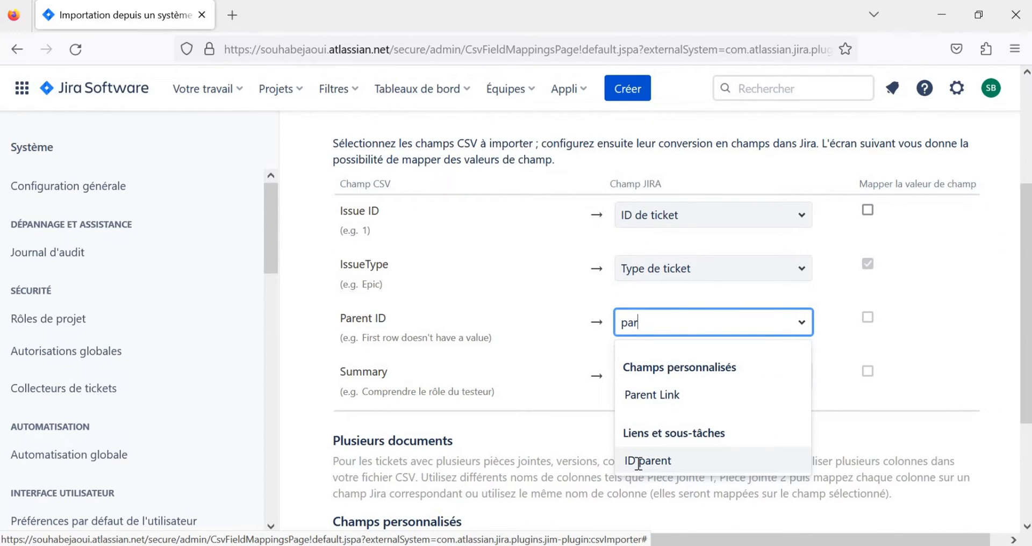
click(638, 467)
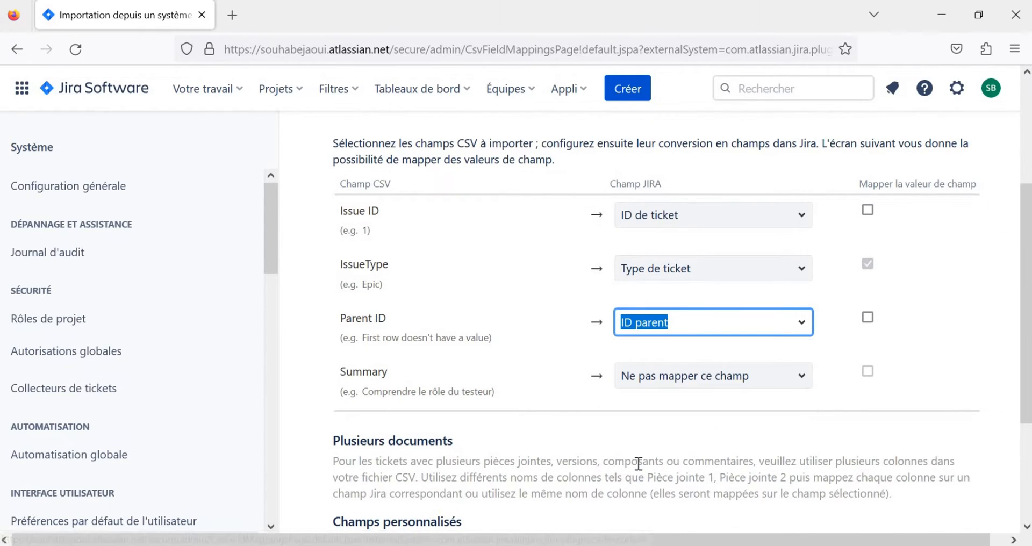
- Map the CSV column Summary to the Jira field Résumé and proceed to the value mapping
click(706, 382)
text(ré)
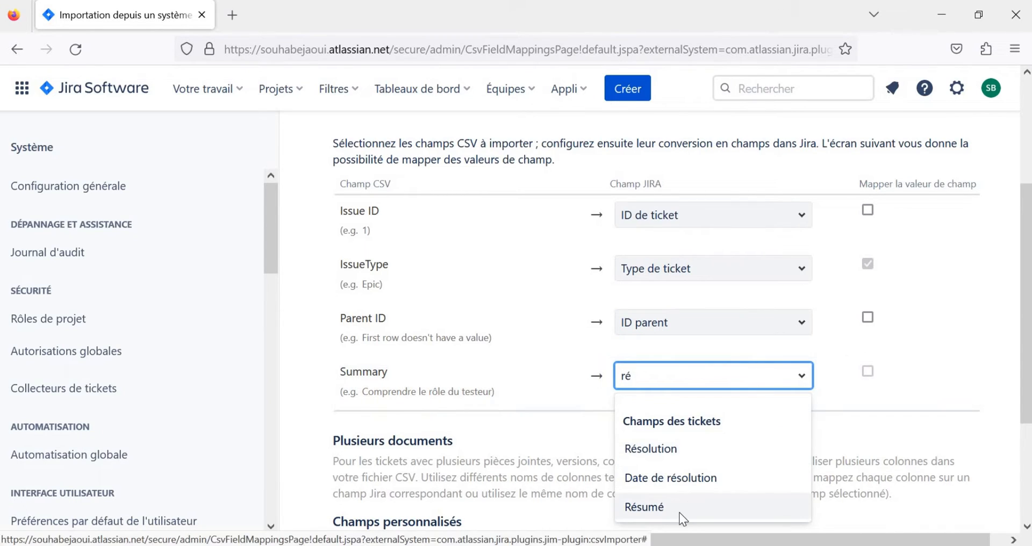
click(681, 511)
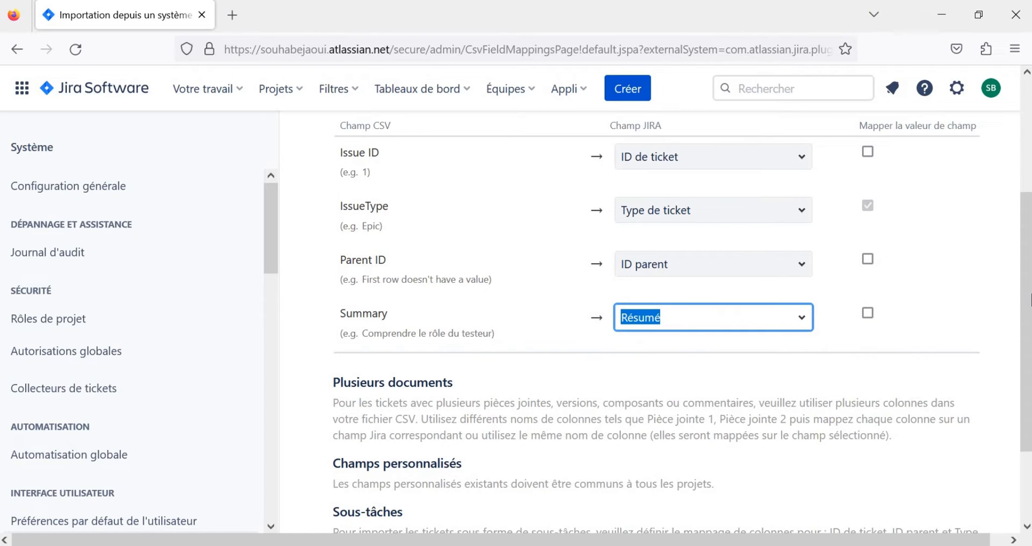
scroll(1014, 154, up, 3)
scroll(1015, 161, up, 2)
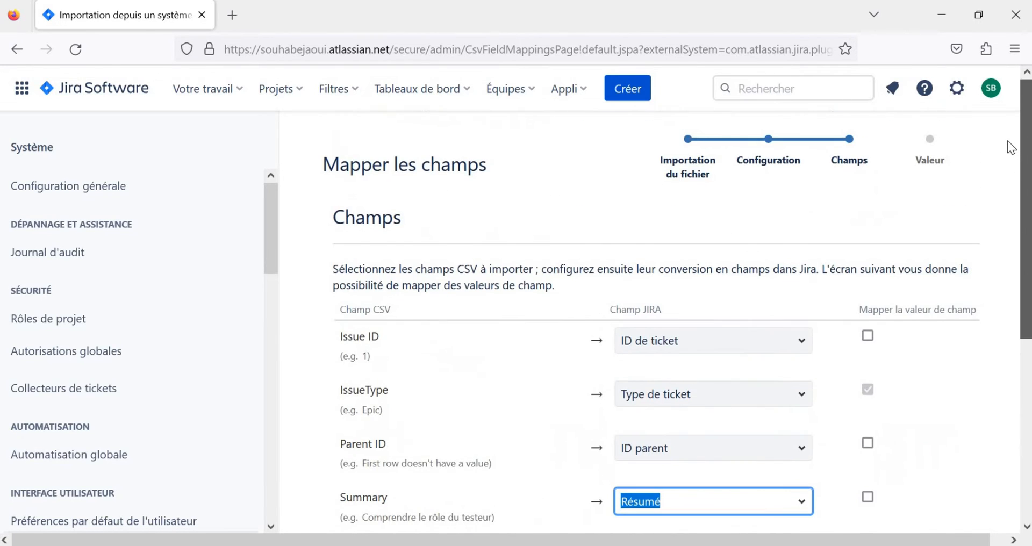
scroll(1024, 253, down, 5)
scroll(1026, 395, down, 2)
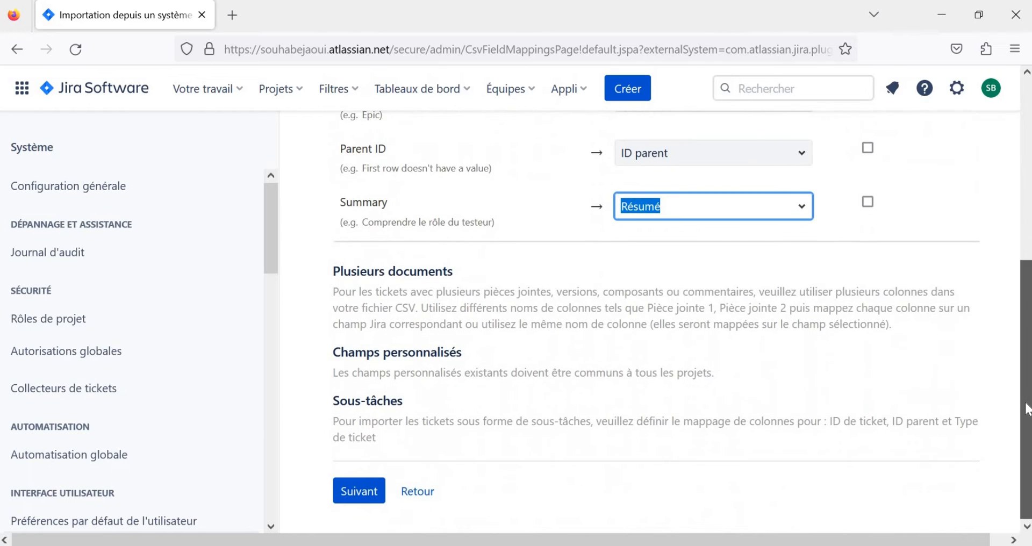
click(346, 497)
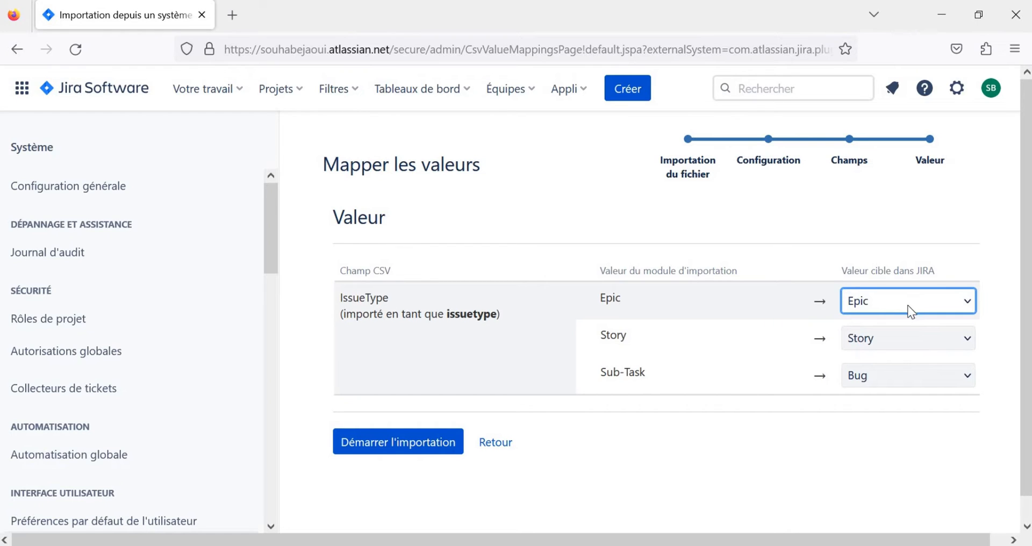
- Map the Sub-Task issue type value to Sous-tâche, keeping Epic and Story as matched, and start the import
click(914, 379)
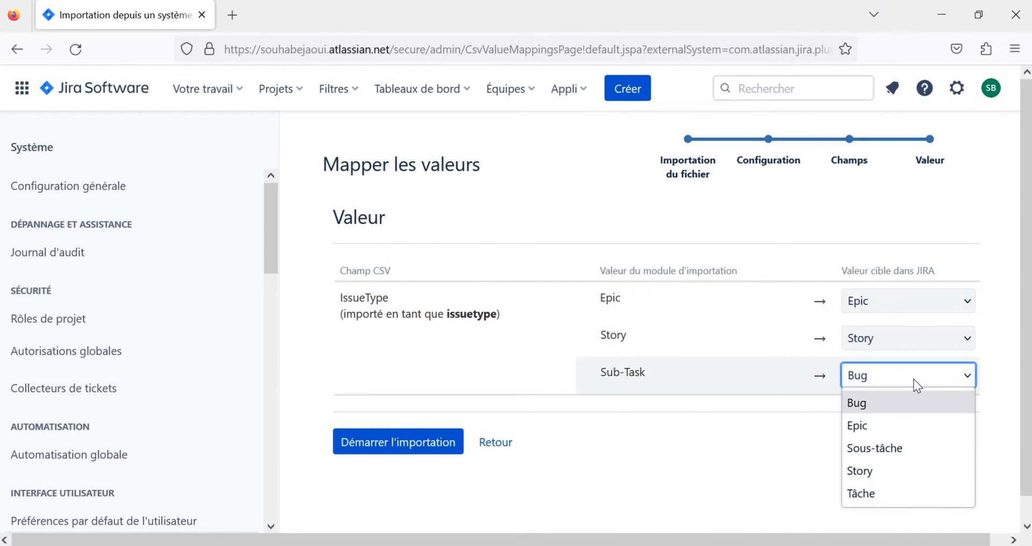
click(915, 447)
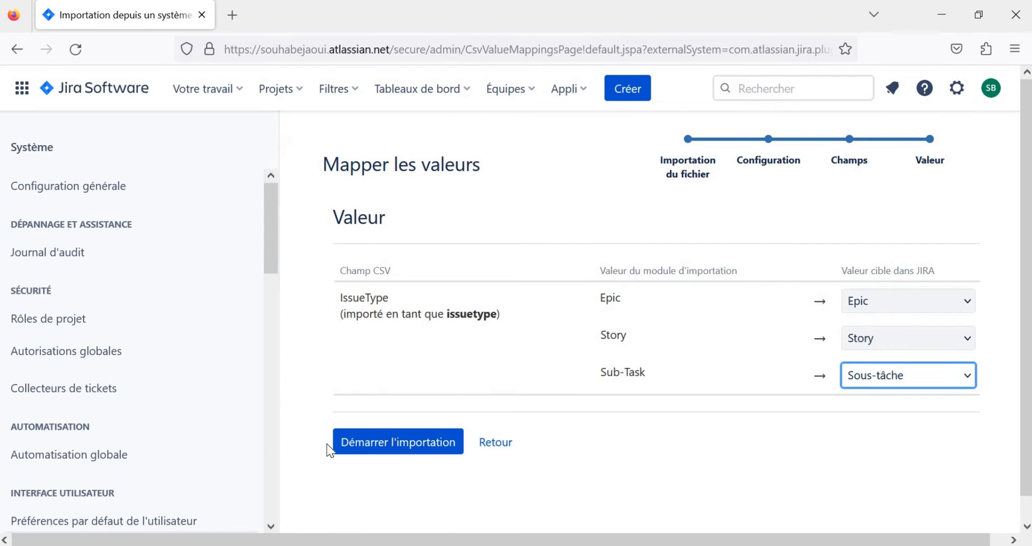
click(383, 450)
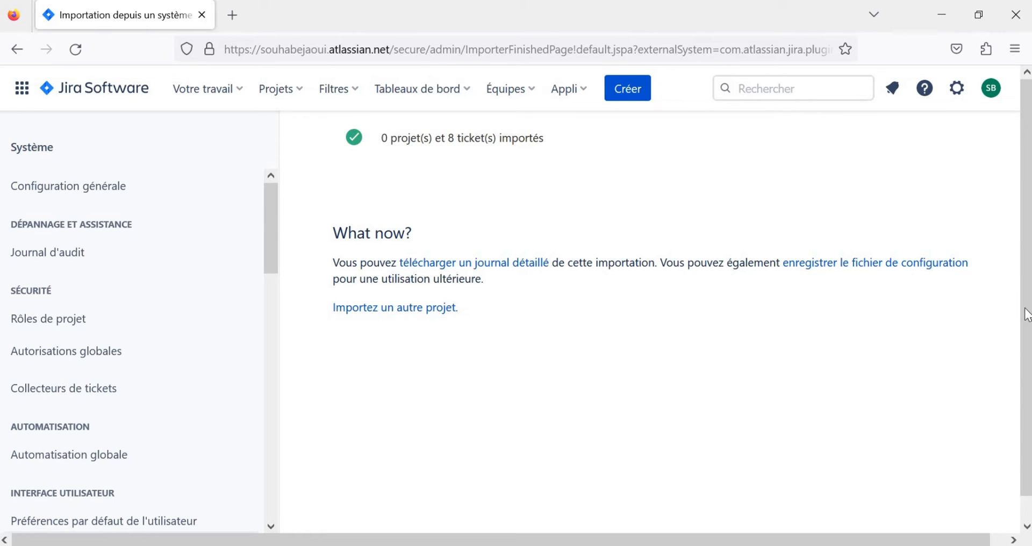
scroll(1023, 306, down, 1)
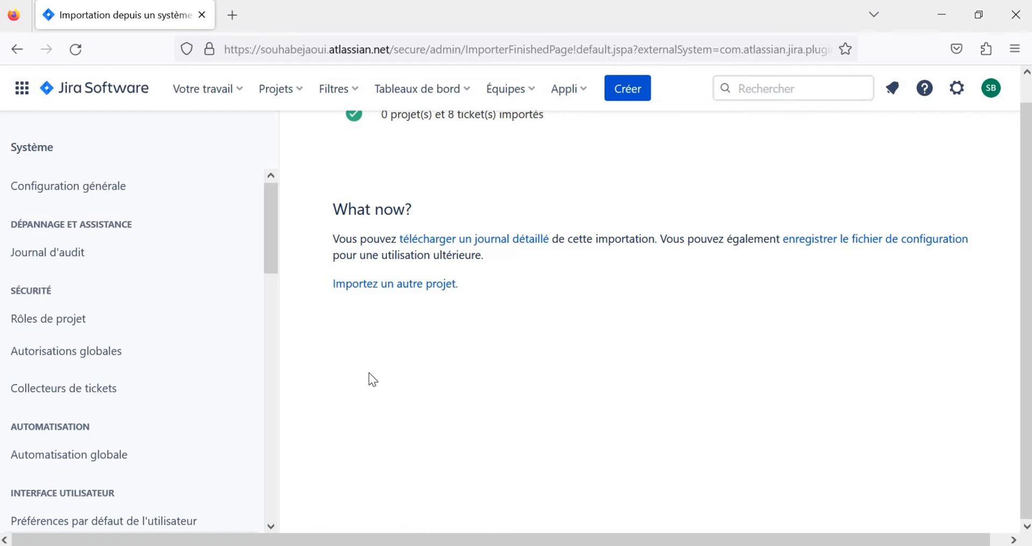
- Open the Training Test project's backlog and examine the imported stories
click(281, 88)
click(319, 165)
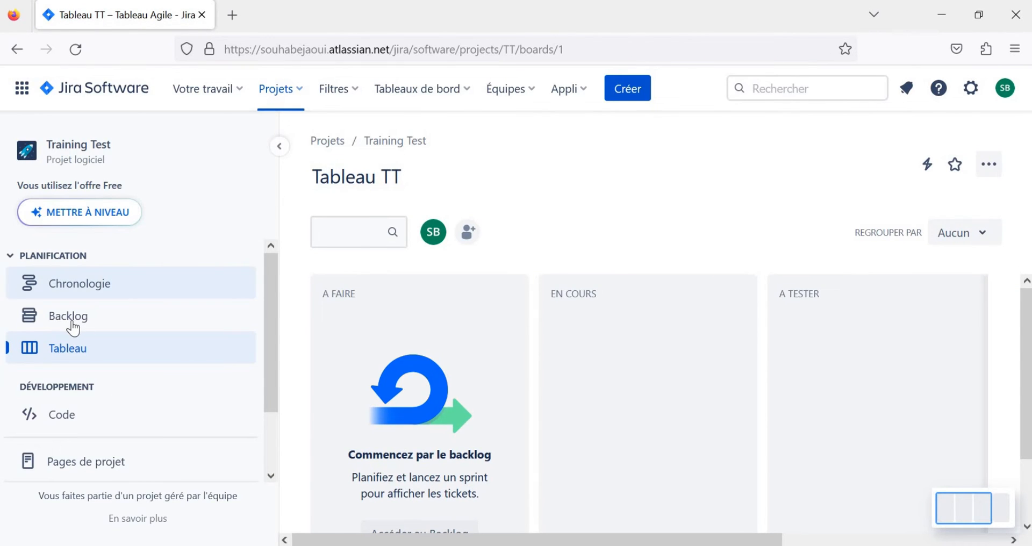
click(69, 317)
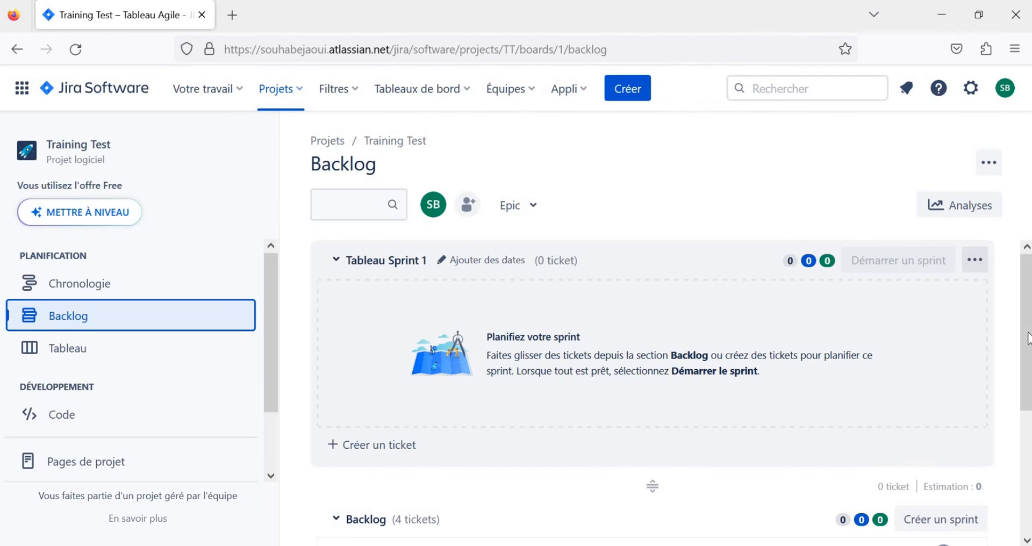
drag(1028, 340, 1029, 473)
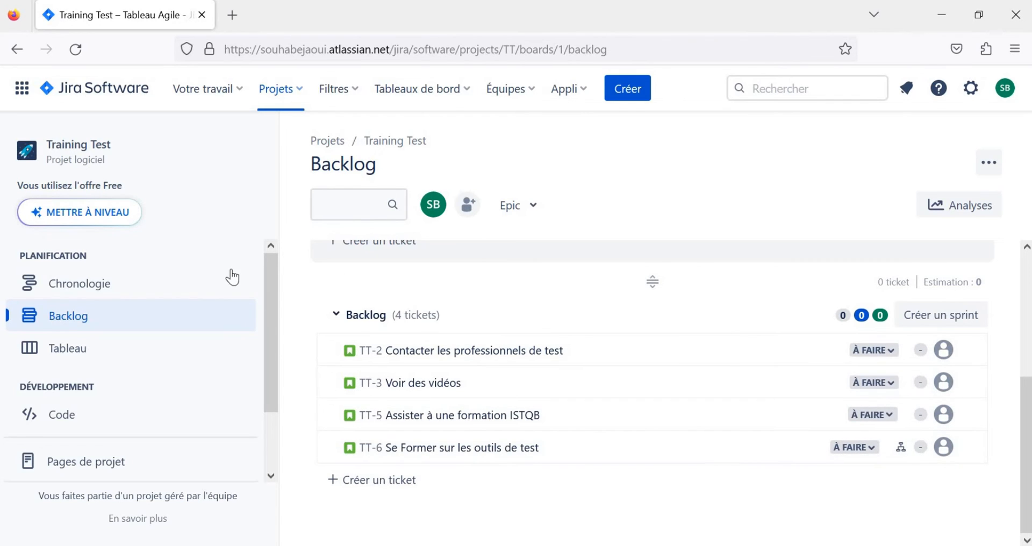
- Show the project's timeline and examine the details of epic TT-1 Comprendre le rôle du testeur
click(124, 287)
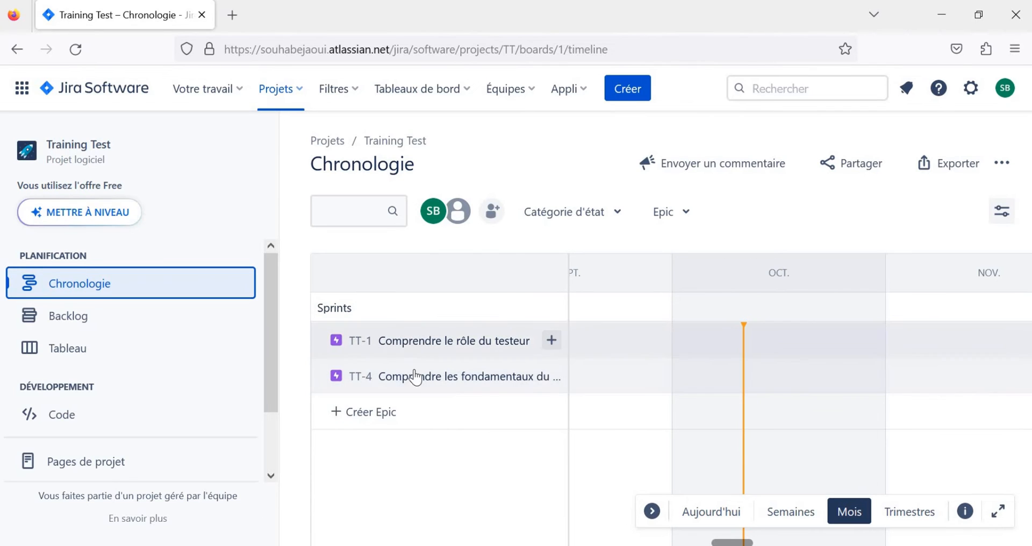
click(417, 338)
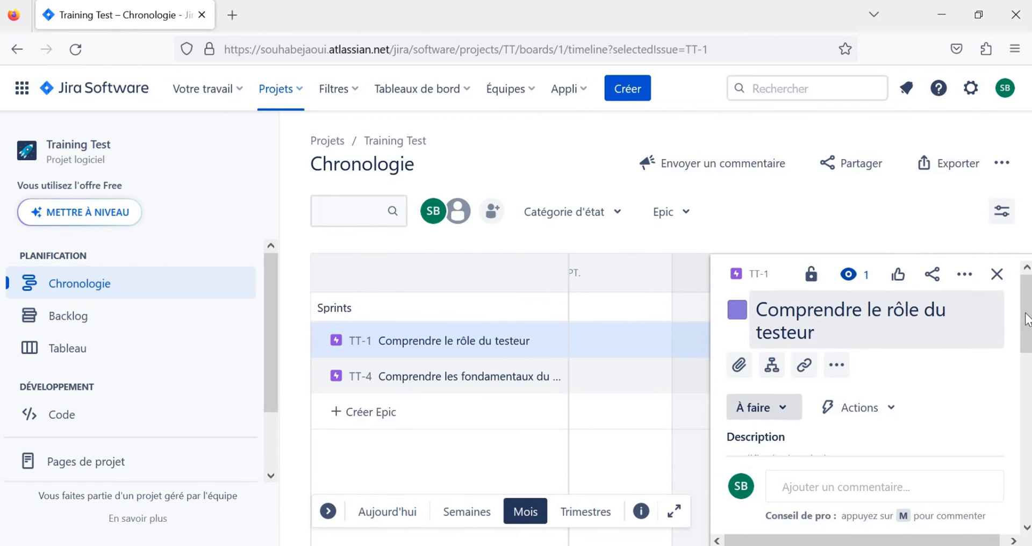
drag(1026, 339, 1030, 486)
scroll(987, 333, up, 5)
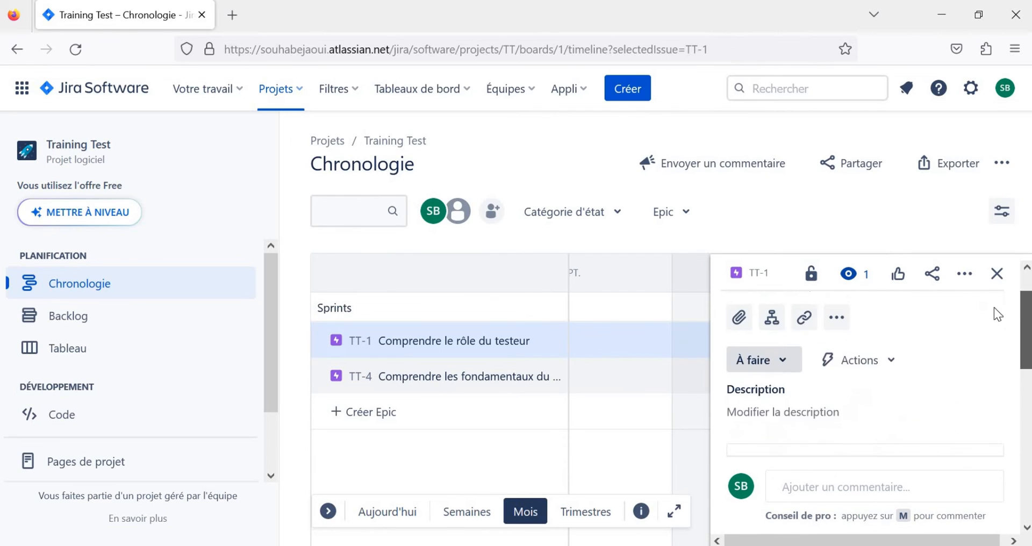
- Return to the backlog and assign stories TT-2 and TT-3 to epic TT-1 Comprendre le rôle du testeur
click(66, 320)
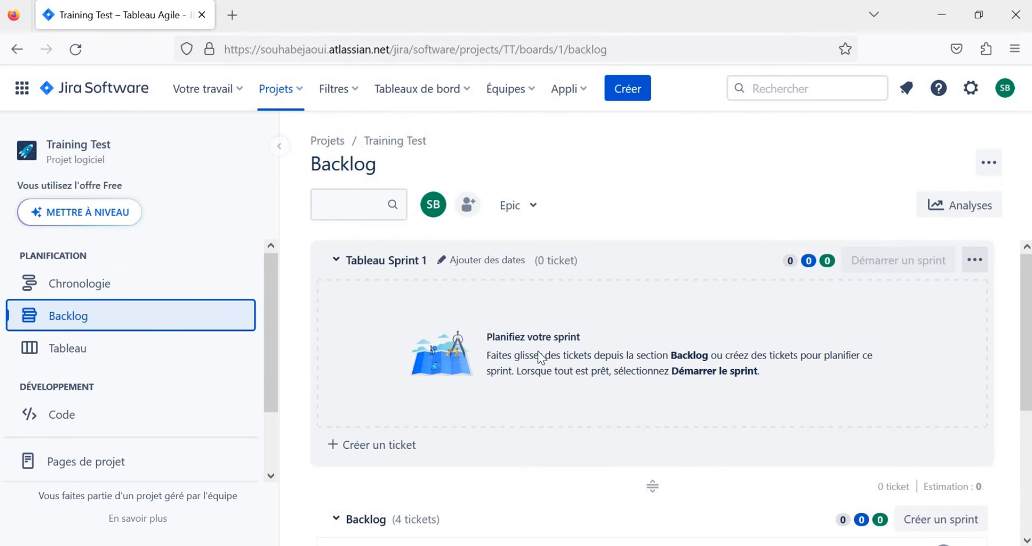
scroll(1029, 423, down, 4)
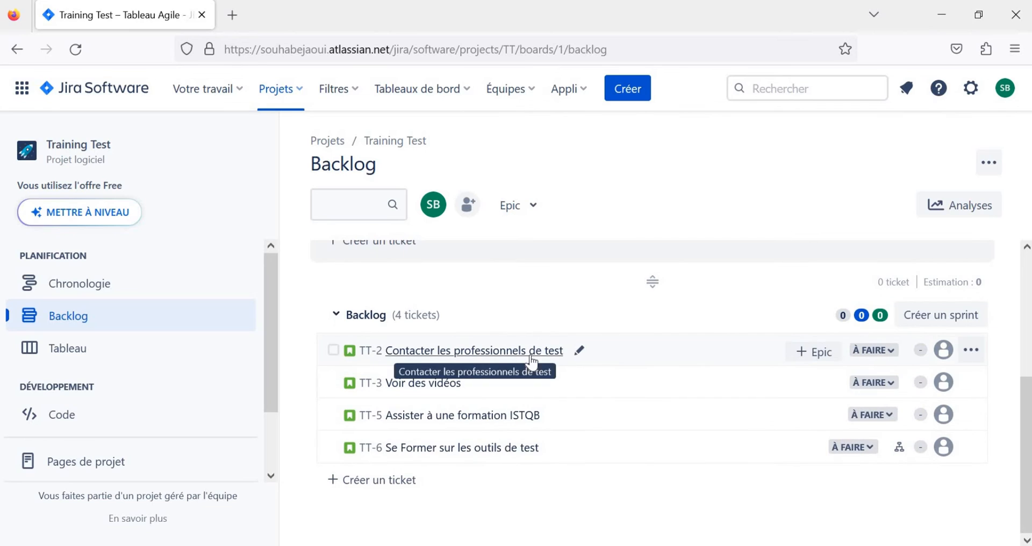
click(809, 363)
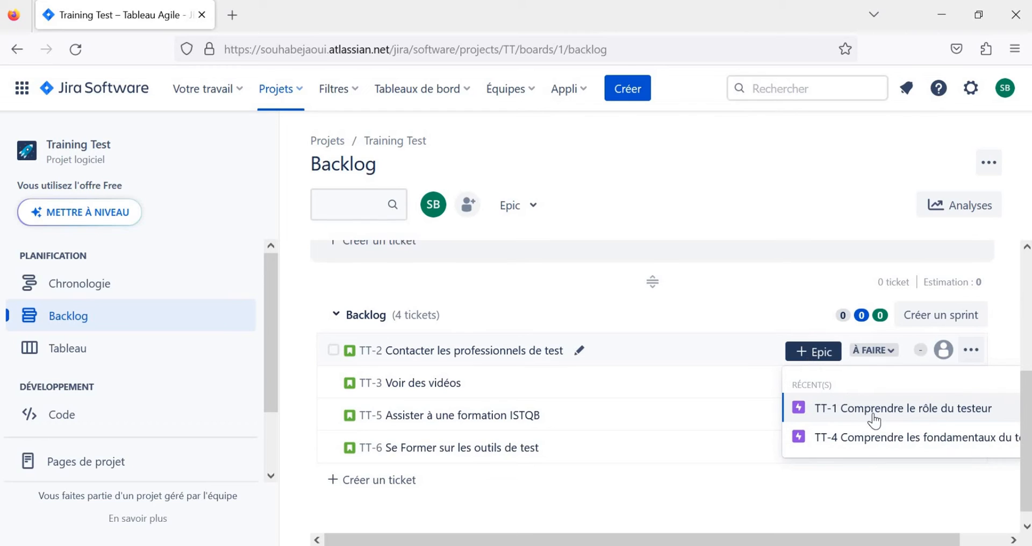
click(898, 415)
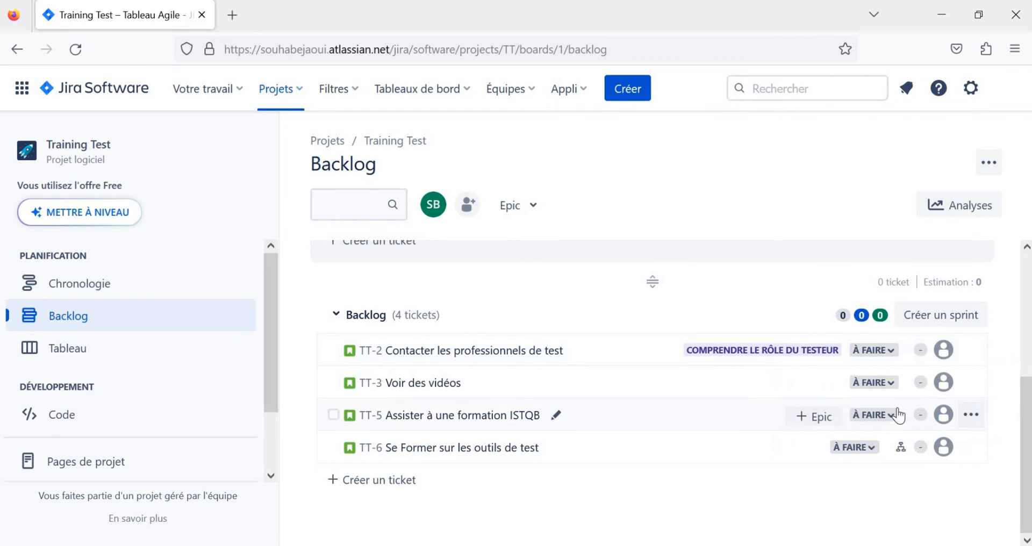
click(810, 385)
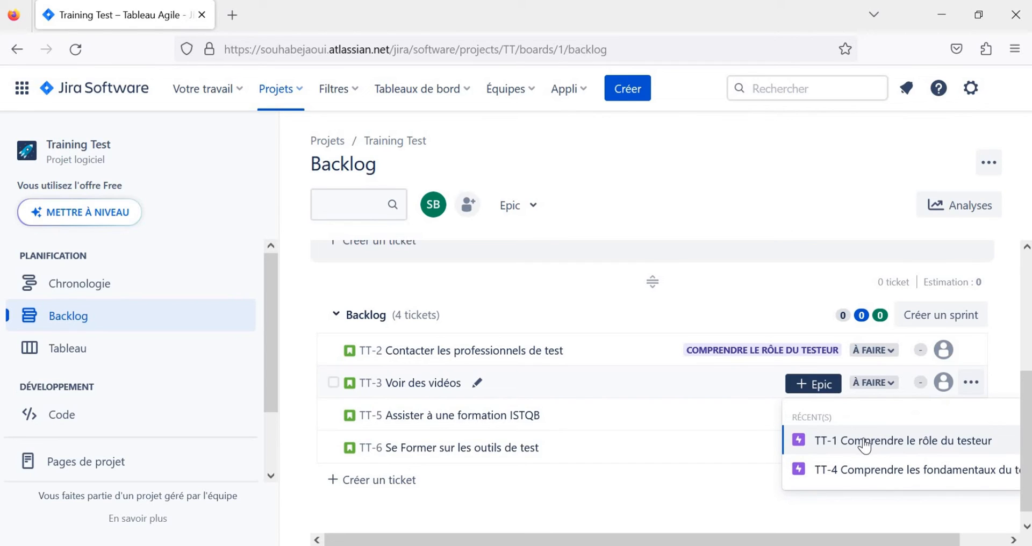
click(864, 444)
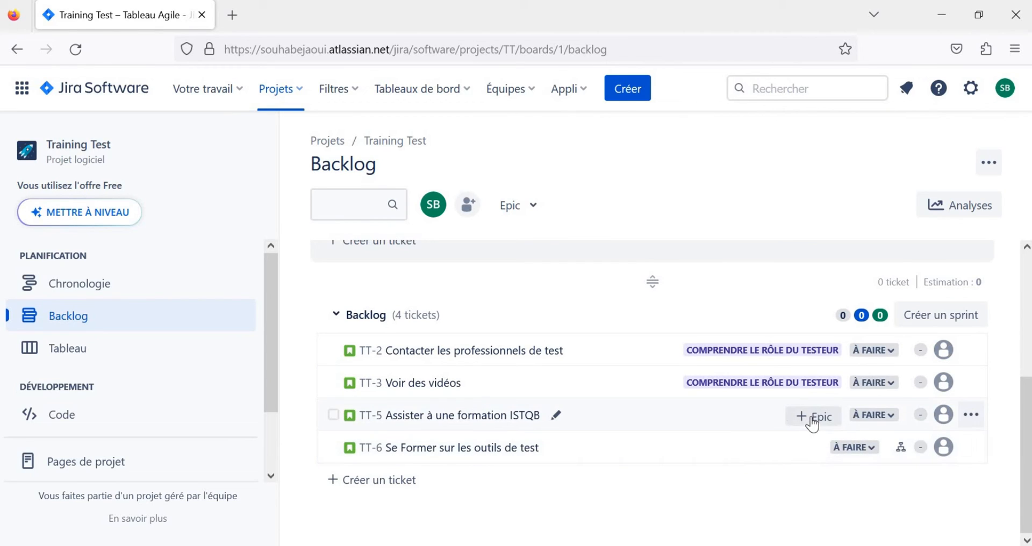
- Assign story TT-5 Assister à une formation ISTQB to epic TT-4 in the backlog
click(812, 419)
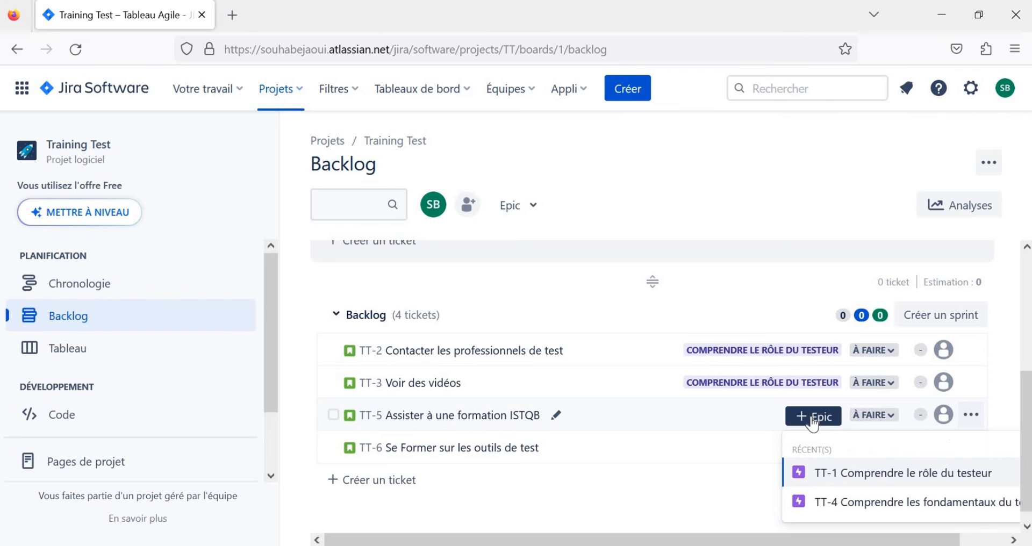
click(871, 504)
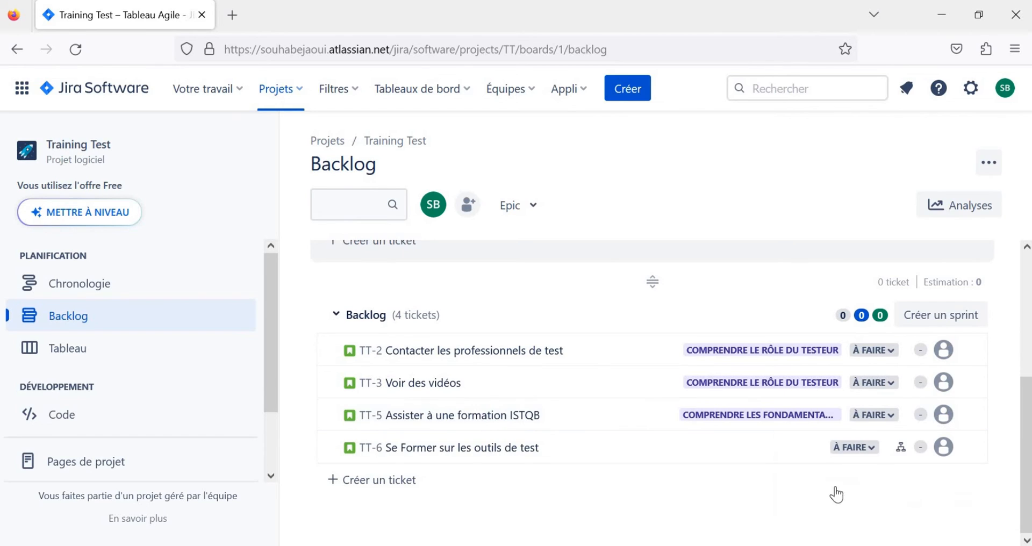
- Assign story TT-6 Se Former sur les outils de test to epic TT-4 Comprendre les fondamentaux du test
click(794, 454)
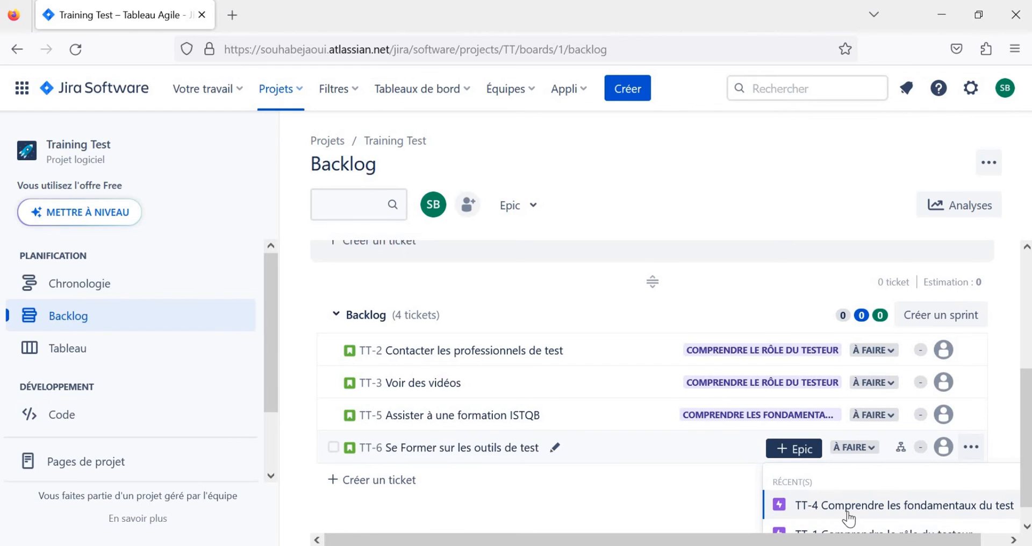
click(854, 517)
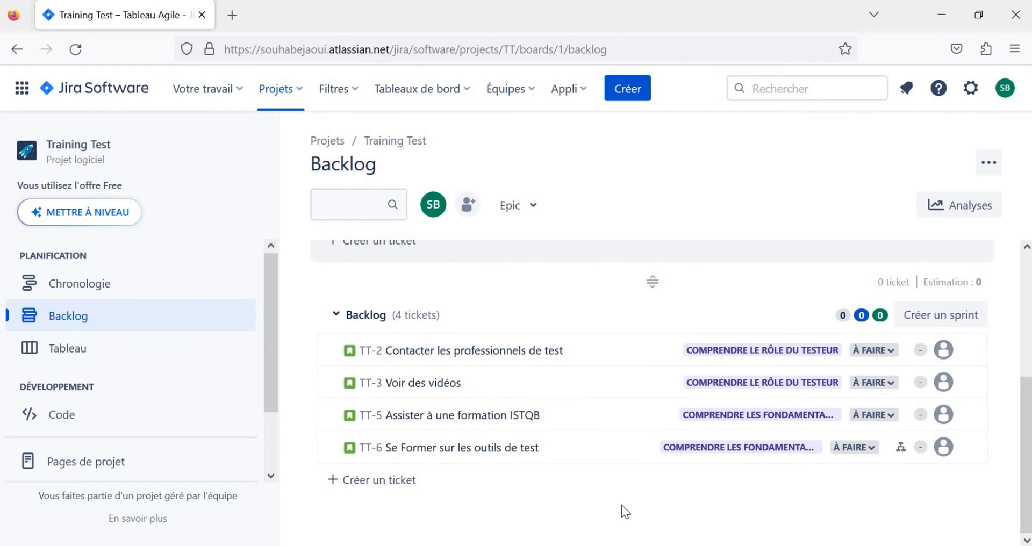
- Open story TT-6 Se Former sur les outils de test on its own page and examine its child tickets
click(599, 454)
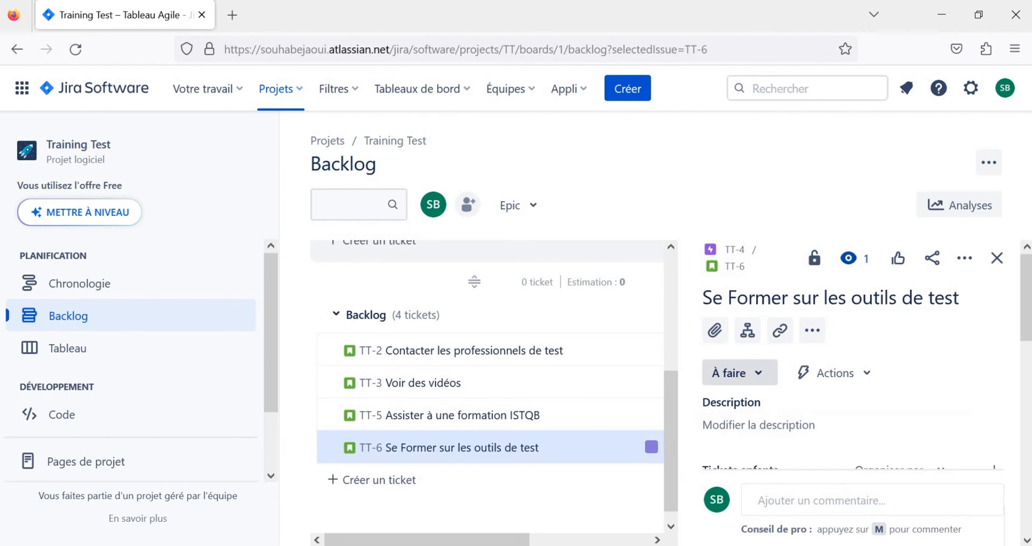
click(729, 269)
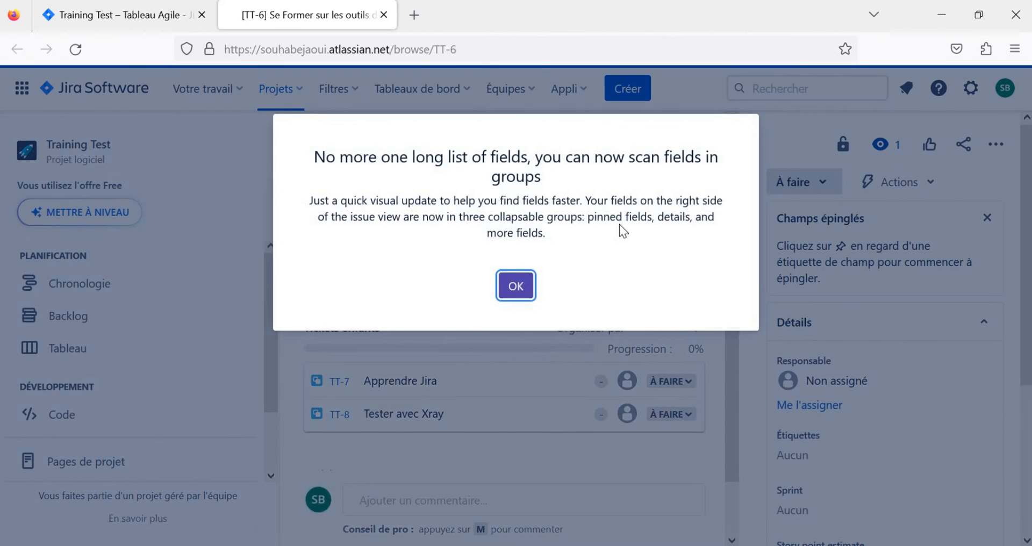
click(505, 506)
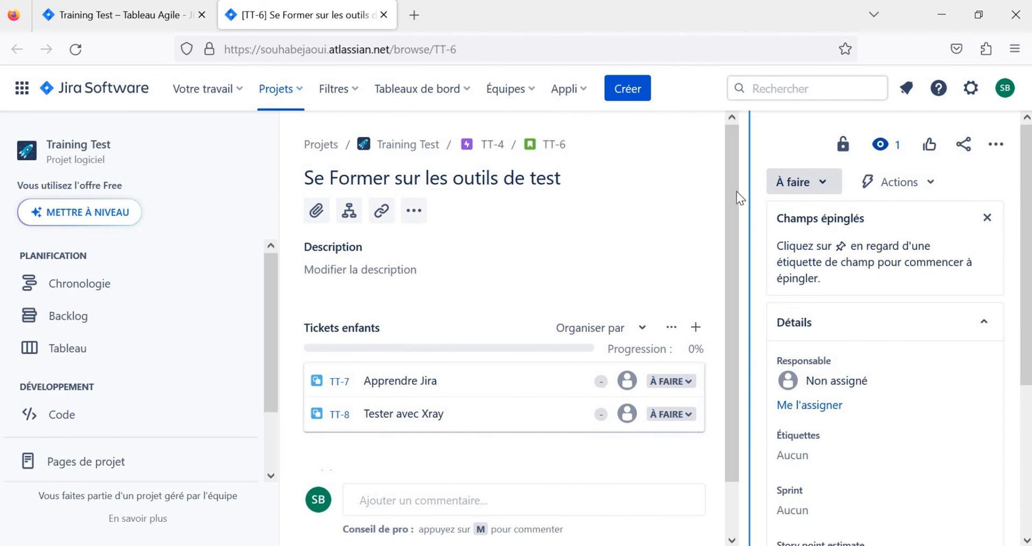
scroll(722, 257, down, 2)
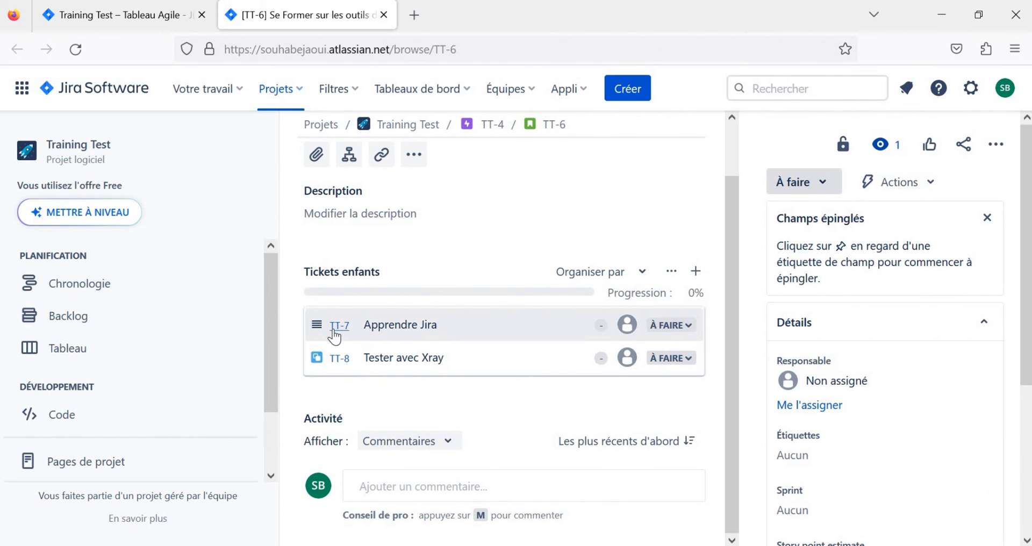
mouse_move(333, 333)
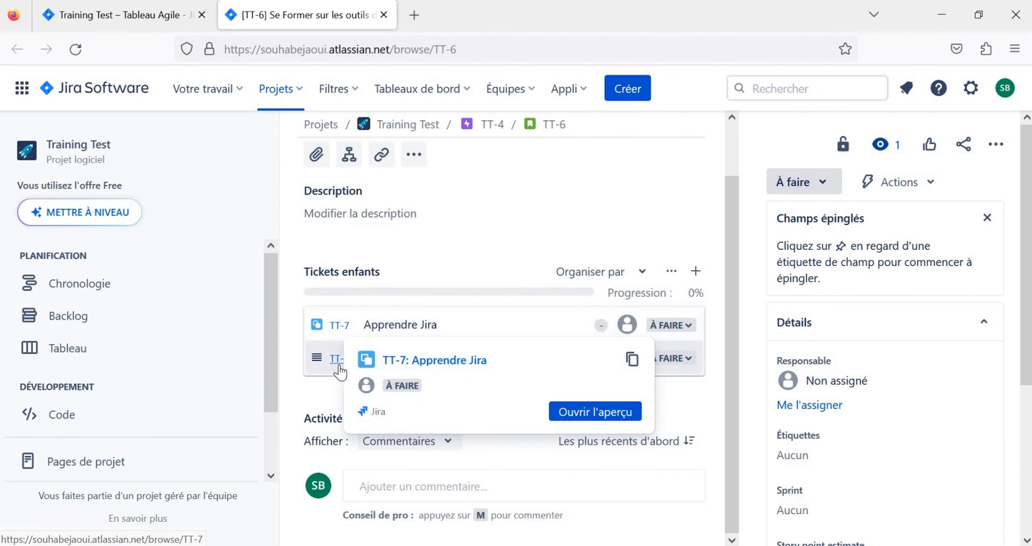
mouse_move(340, 369)
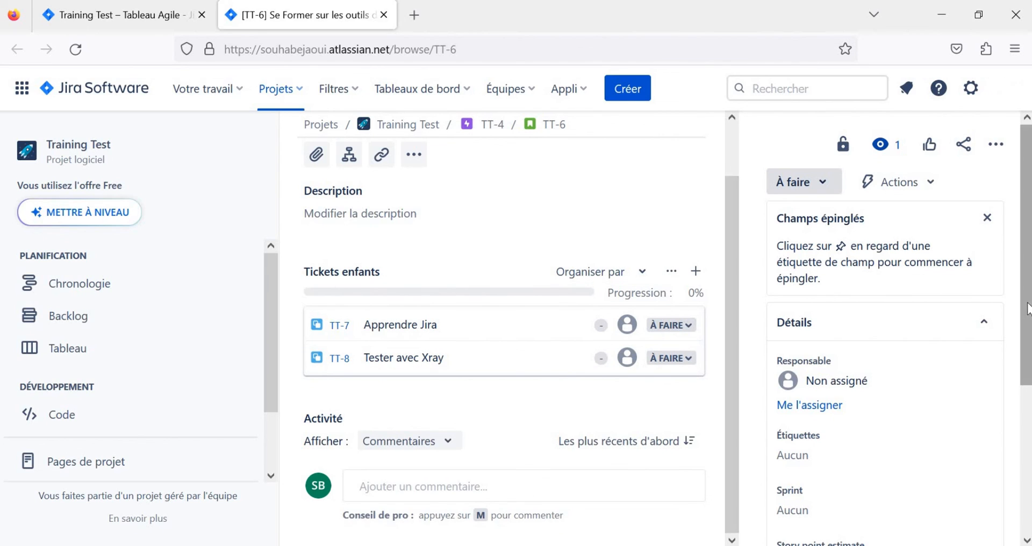
mouse_move(1029, 295)
mouse_down()
mouse_move(1021, 442)
mouse_move(1013, 284)
mouse_up()
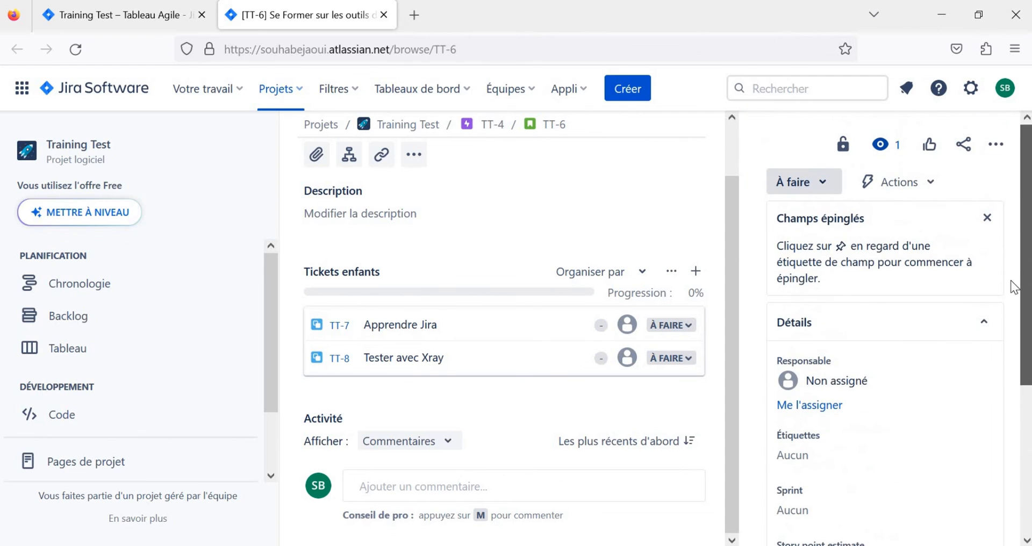
- Return to the project's backlog and view the Tableau Sprint 1 section
click(140, 24)
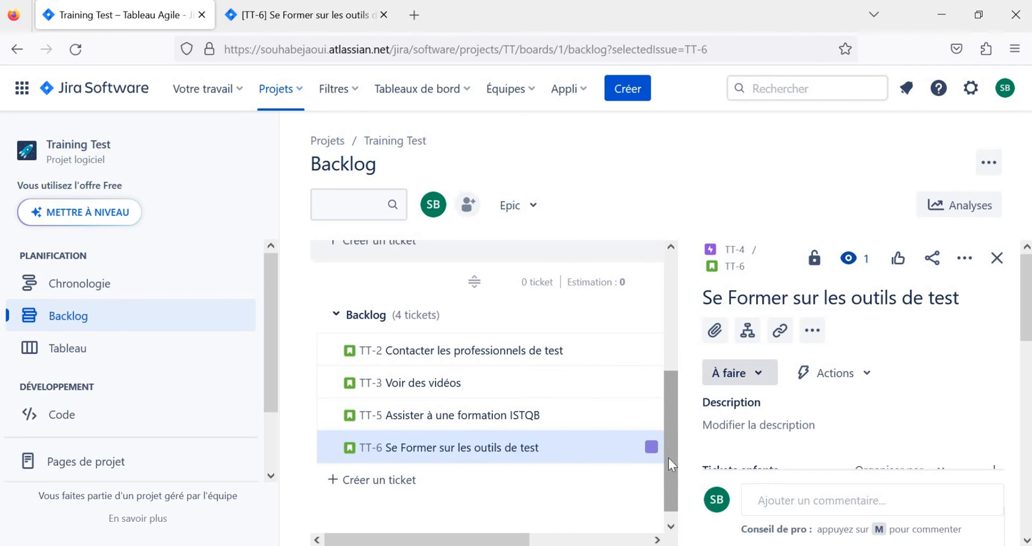
drag(668, 457, 659, 310)
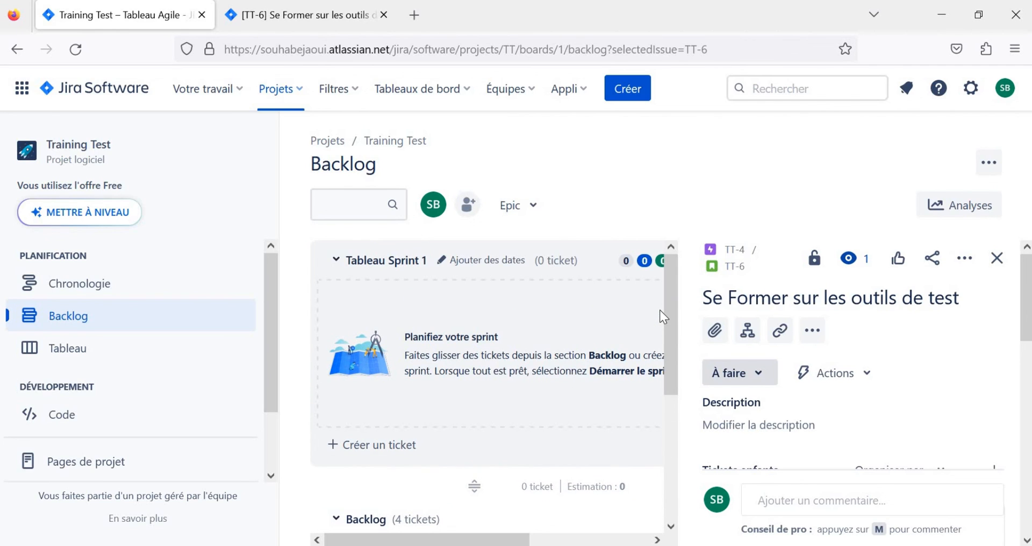